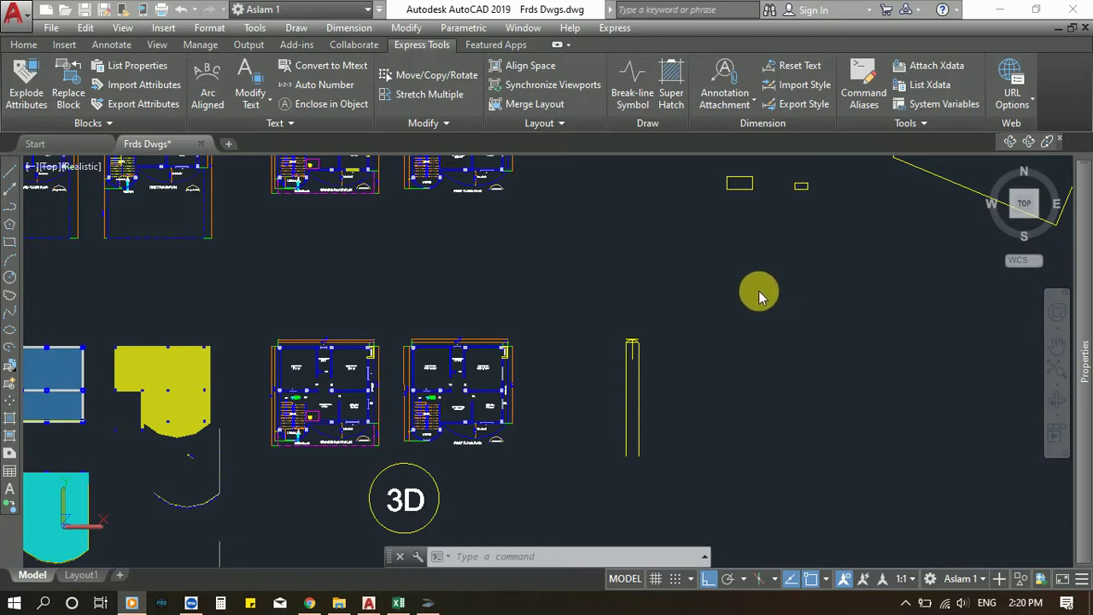
{"action": "left_click", "coordinate": [718, 254]}
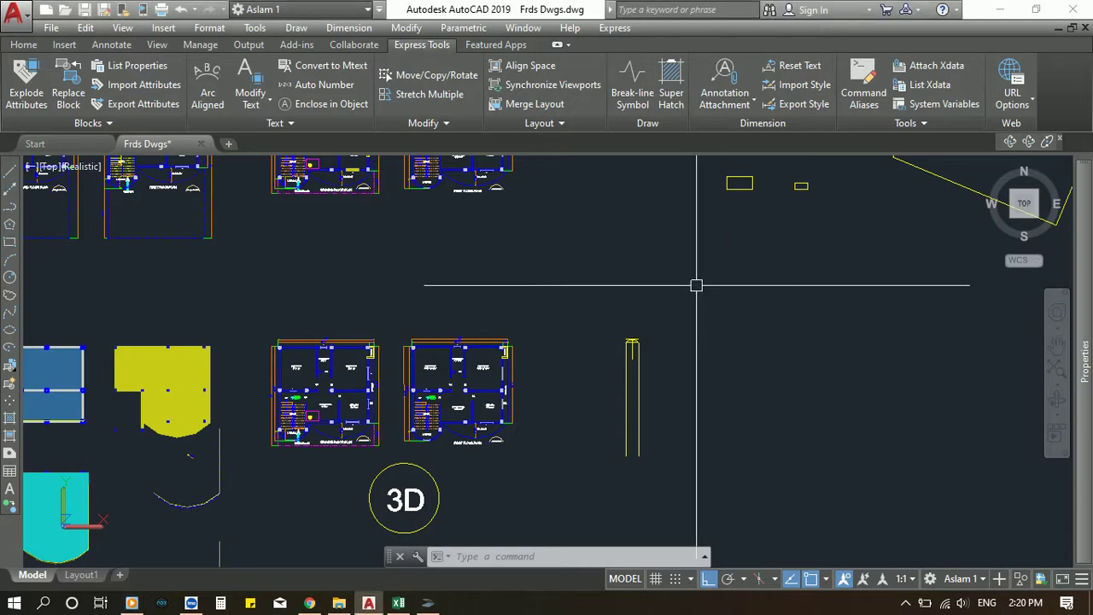
{"action": "left_click", "coordinate": [781, 266]}
{"action": "left_click", "coordinate": [681, 307]}
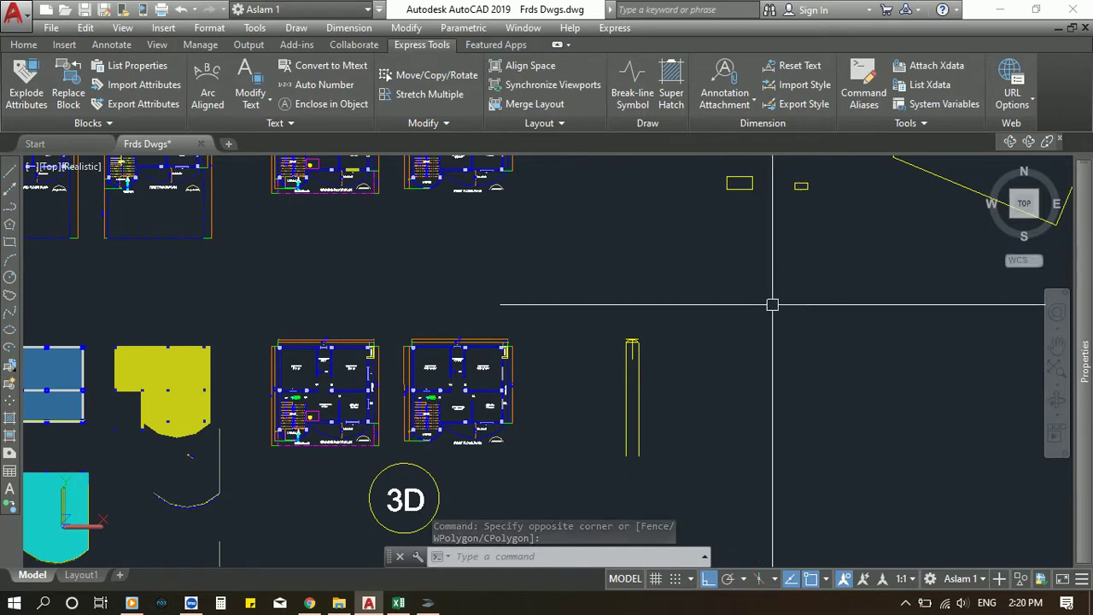
- Draw a rectangle 8' wide and 6' high in the empty area to the right of the narrow vertical shape
{"action": "type", "text": "REC"}
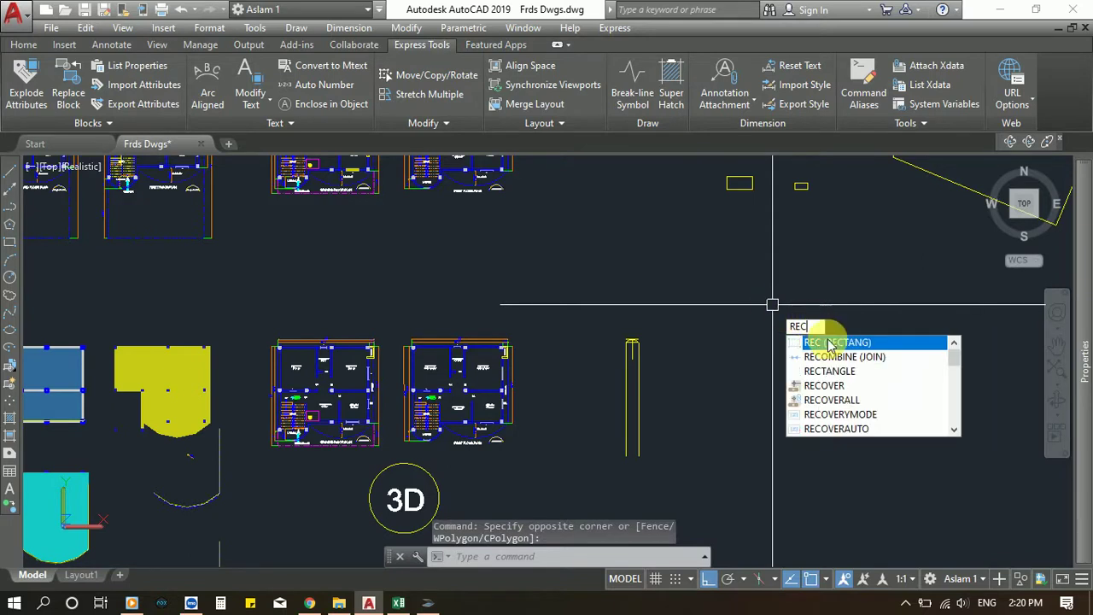
{"action": "left_click", "coordinate": [829, 343]}
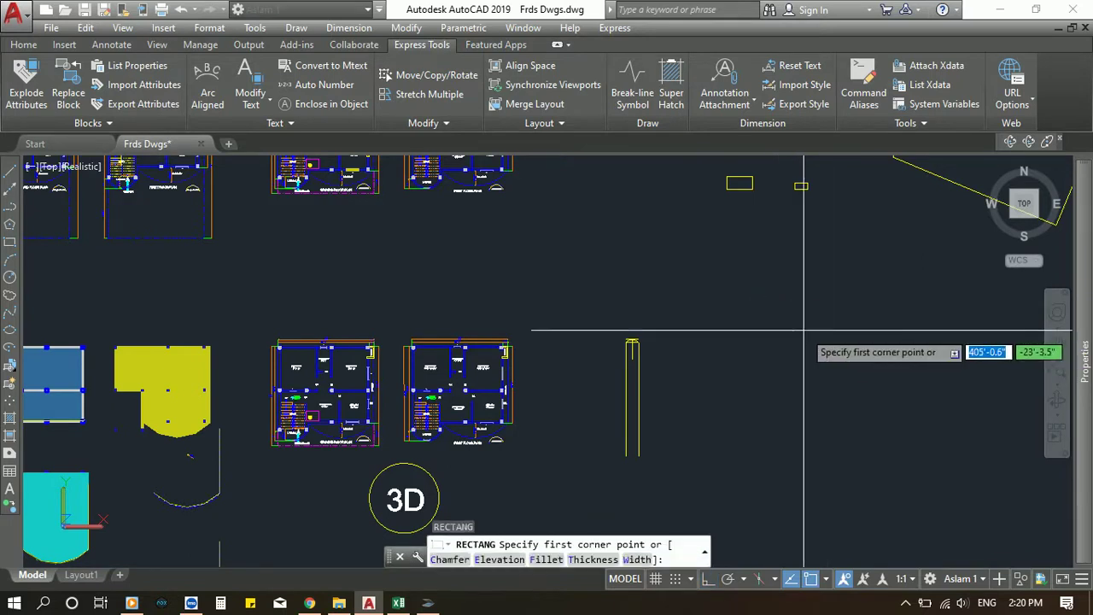
{"action": "key", "text": "F8"}
{"action": "left_click", "coordinate": [764, 319]}
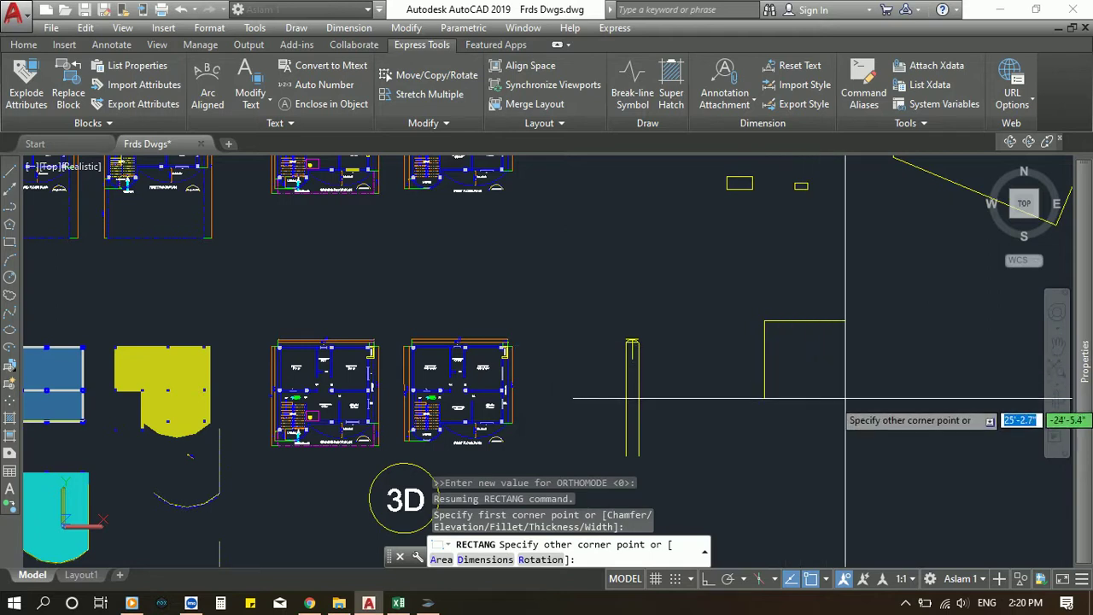
{"action": "key", "text": "F8"}
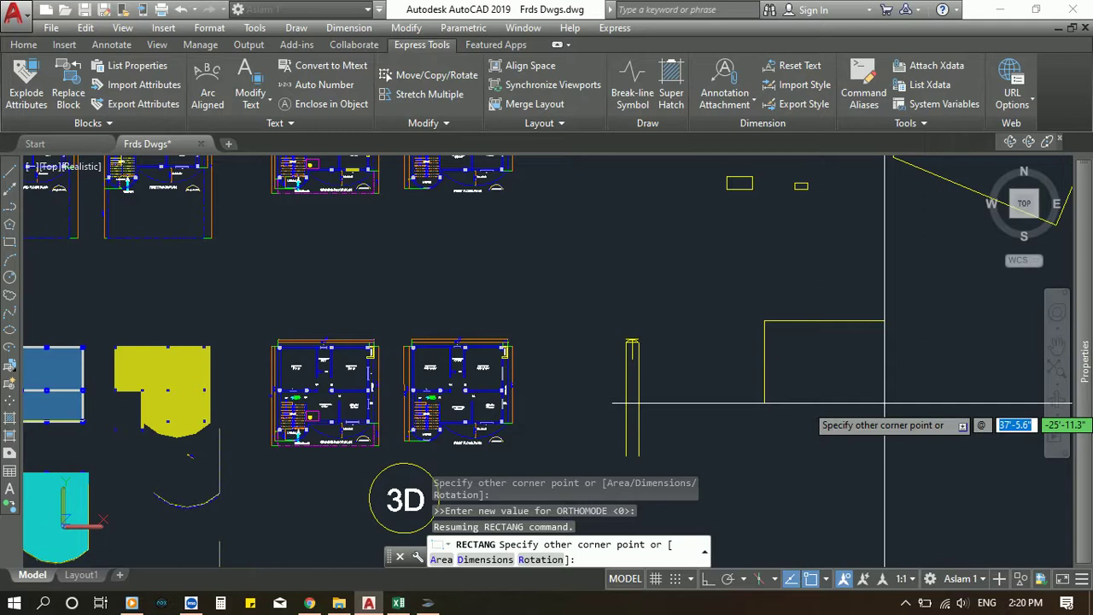
{"action": "type", "text": "8"}
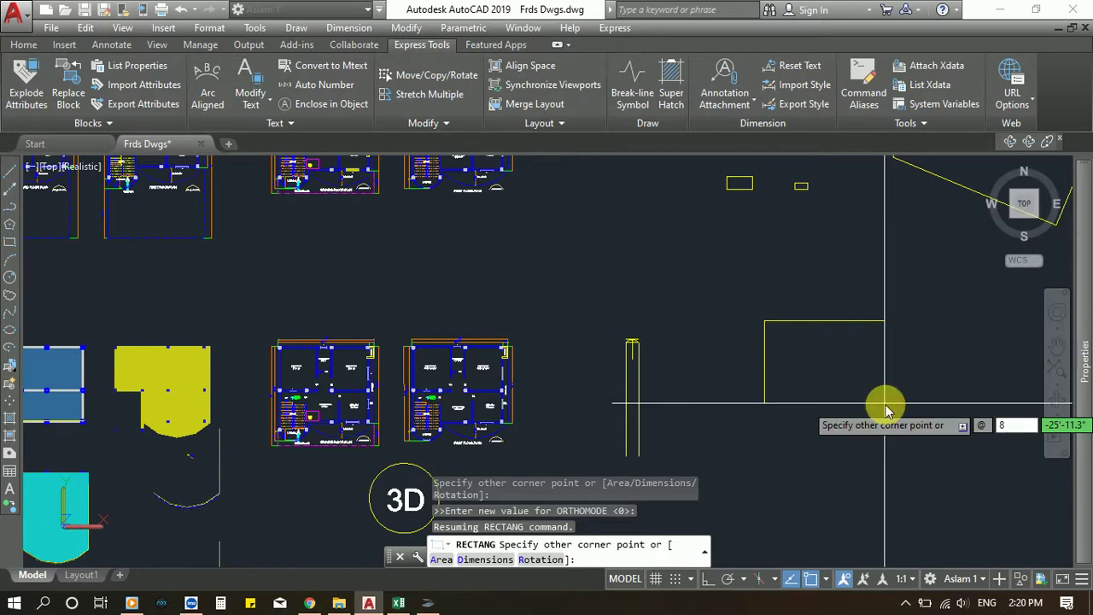
{"action": "type", "text": "'"}
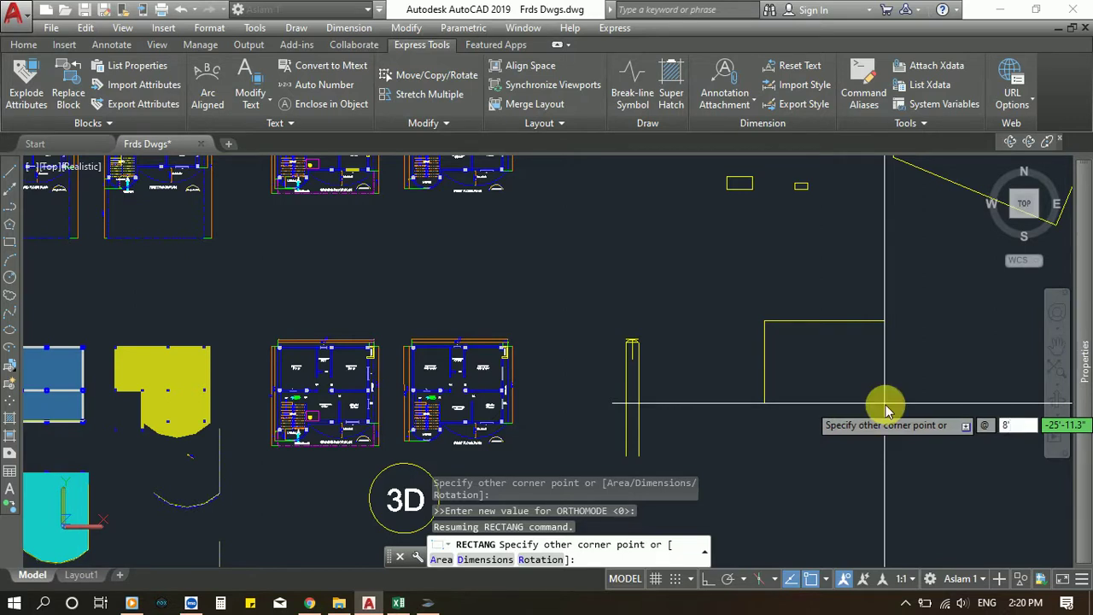
{"action": "key", "text": "Tab"}
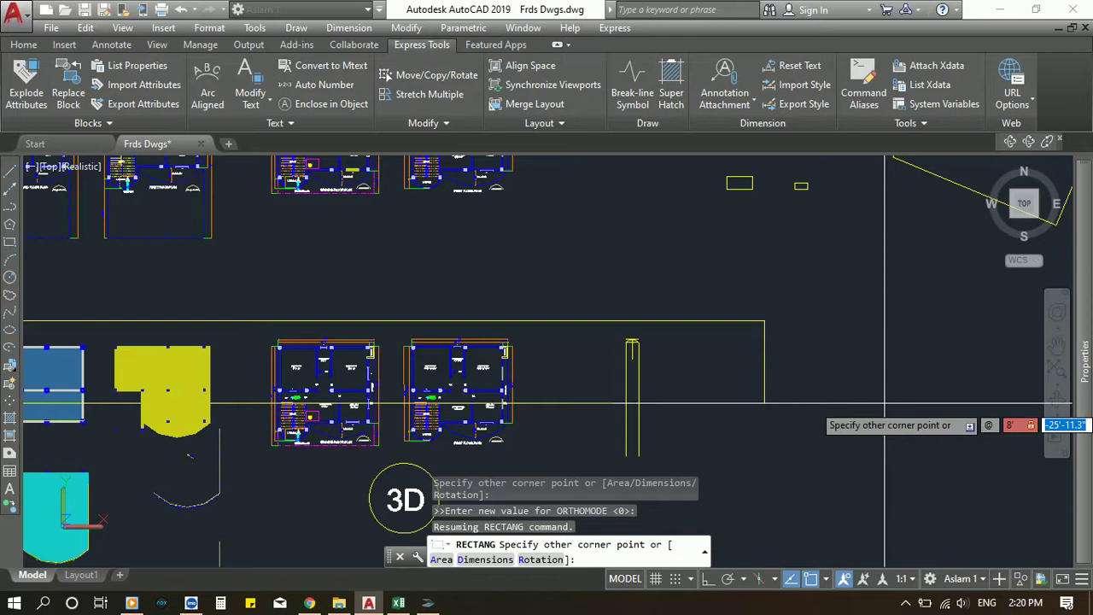
{"action": "type", "text": "6"}
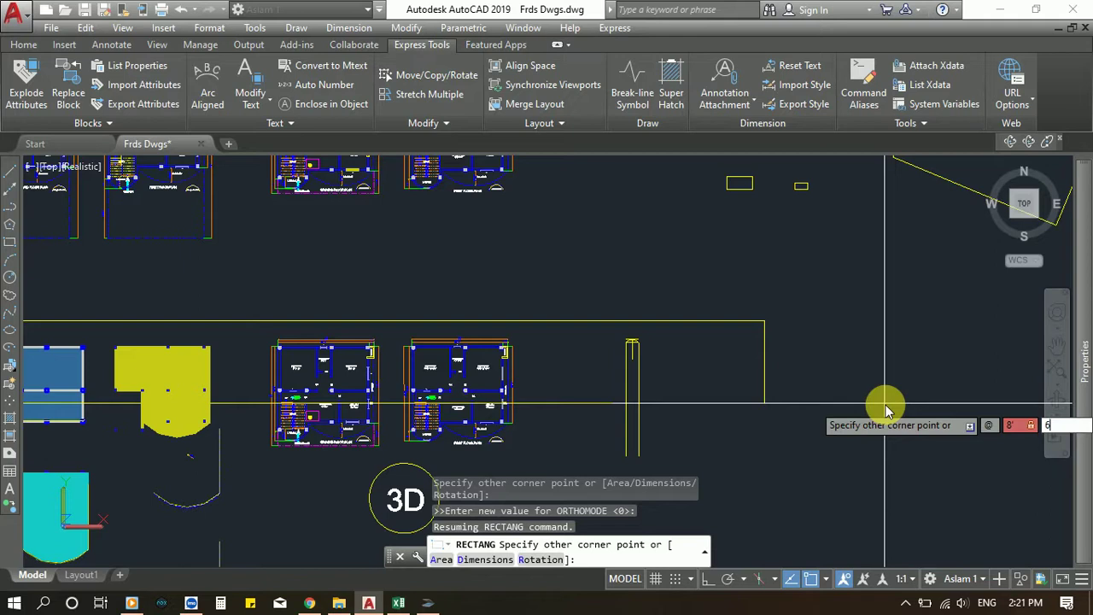
{"action": "type", "text": "'"}
{"action": "key", "text": "Return"}
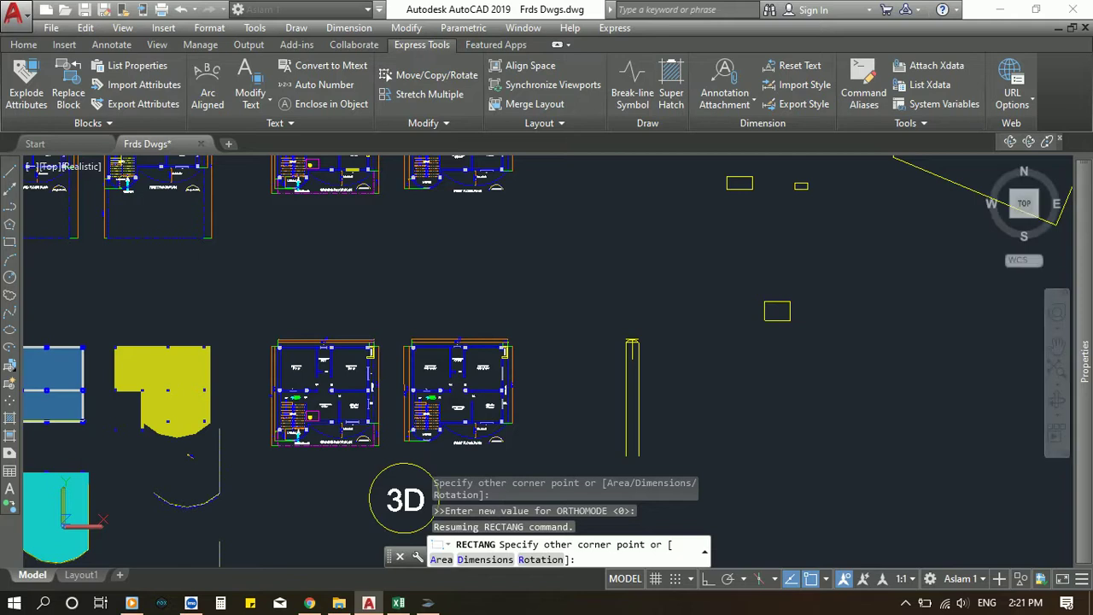
- Add an aligned dimension to the left edge of the new rectangle, with the dimension line just outside it
{"action": "scroll", "coordinate": [802, 307], "scroll_direction": "up", "scroll_amount": 3}
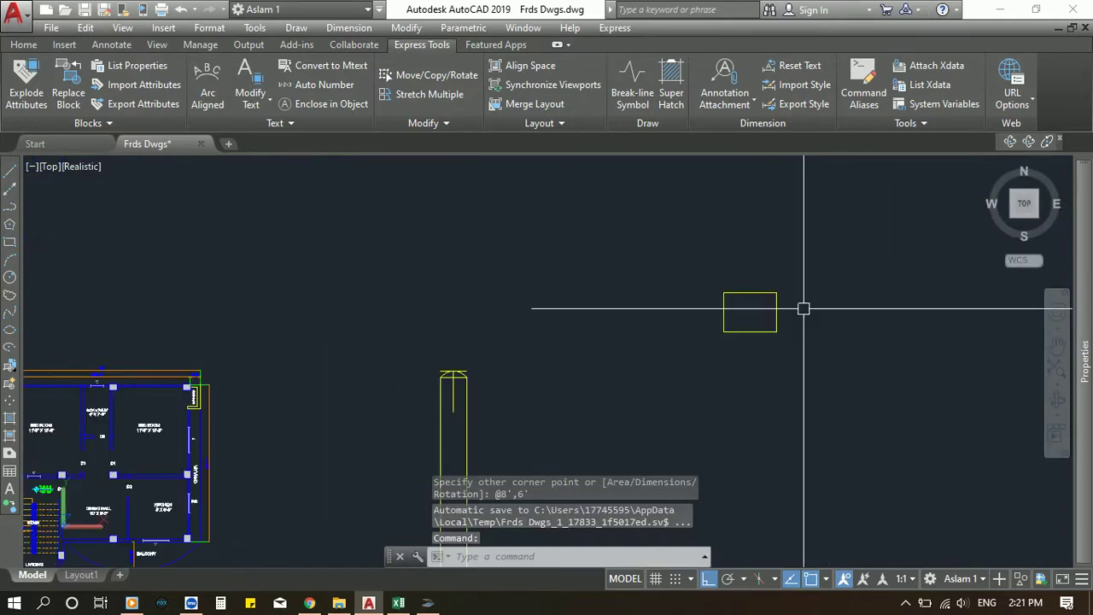
{"action": "scroll", "coordinate": [777, 314], "scroll_direction": "up", "scroll_amount": 3}
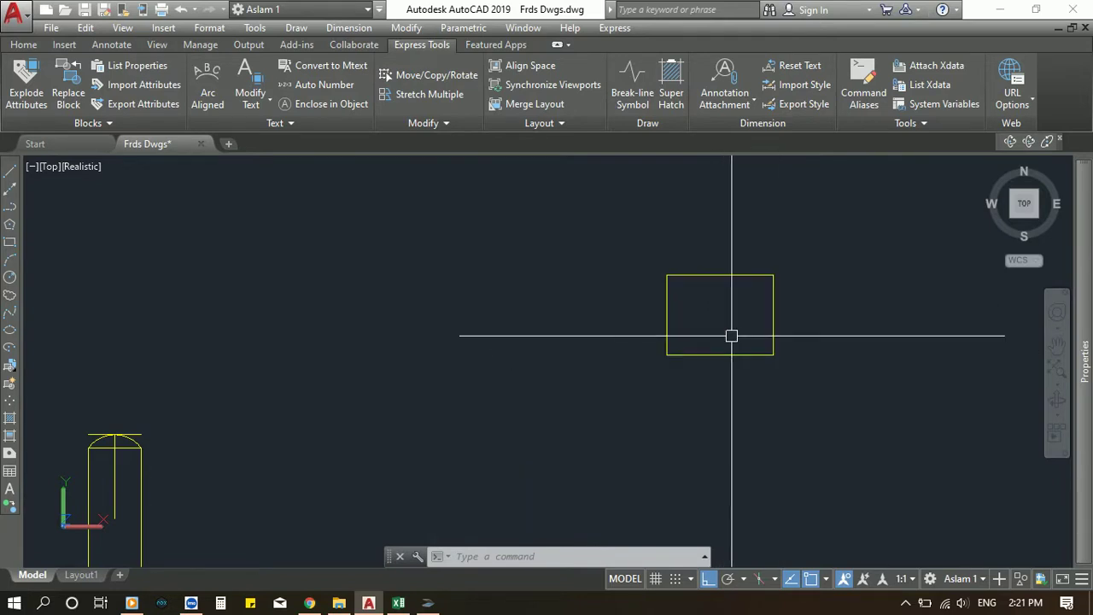
{"action": "type", "text": "DAL"}
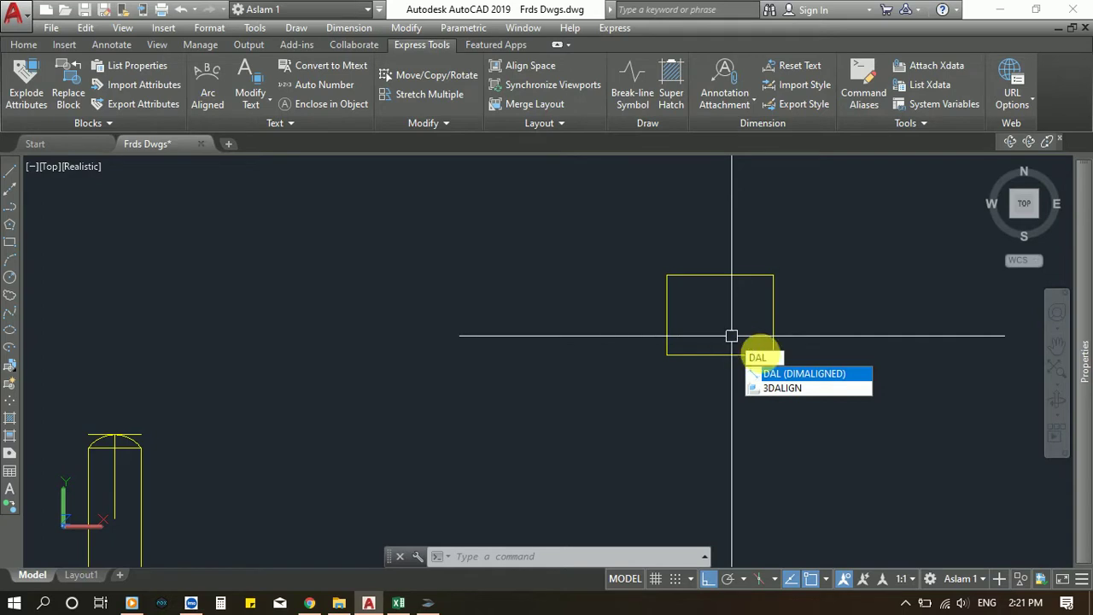
{"action": "key", "text": "Return"}
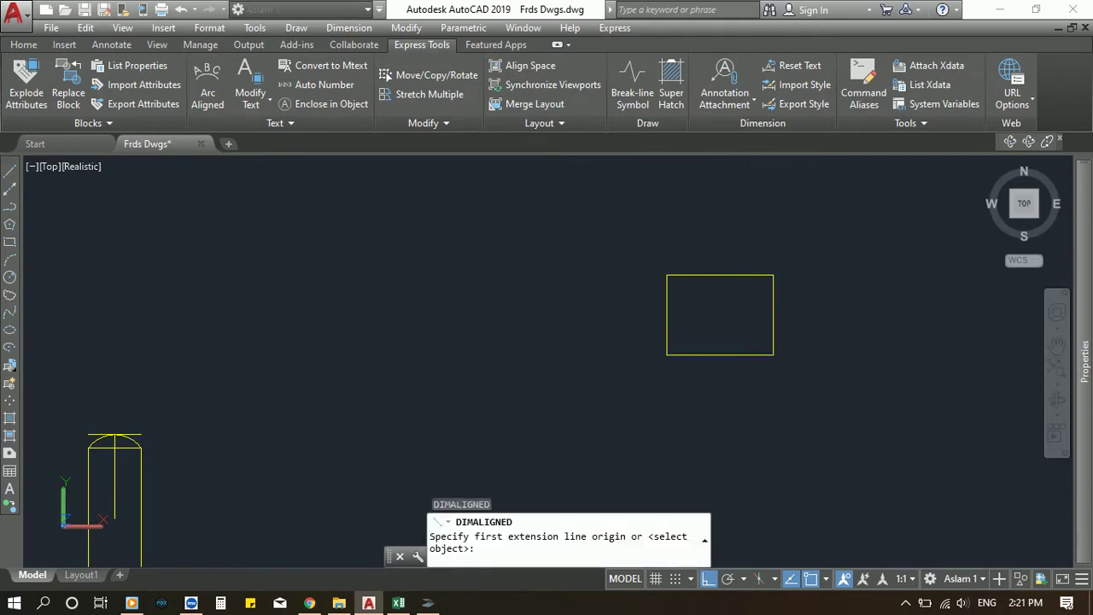
{"action": "key", "text": "Return"}
{"action": "left_click", "coordinate": [666, 318]}
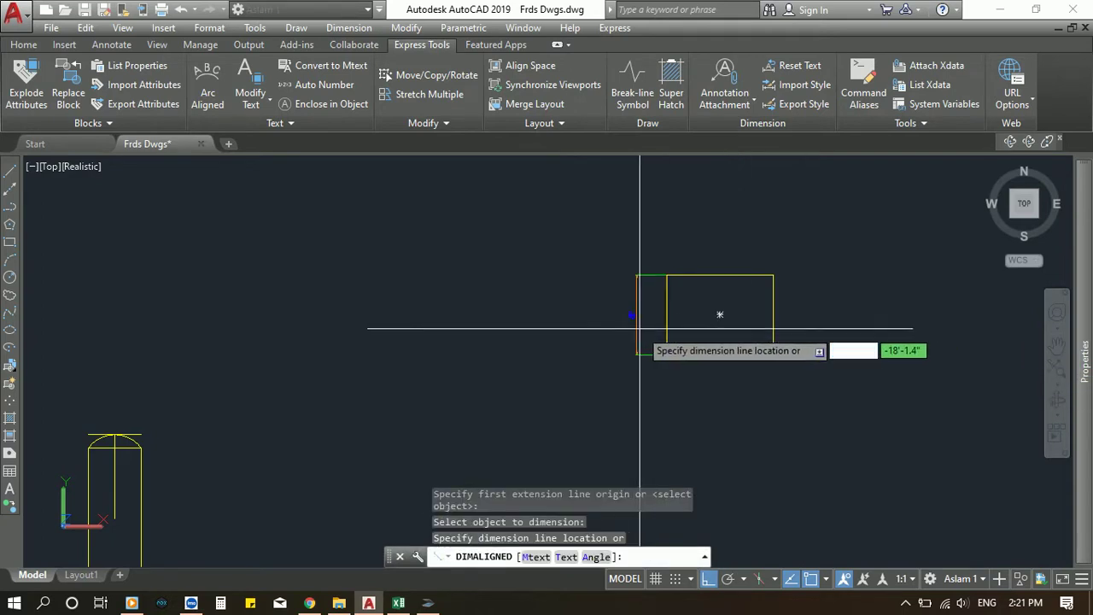
{"action": "left_click", "coordinate": [649, 316]}
{"action": "scroll", "coordinate": [651, 314], "scroll_direction": "up", "scroll_amount": 5}
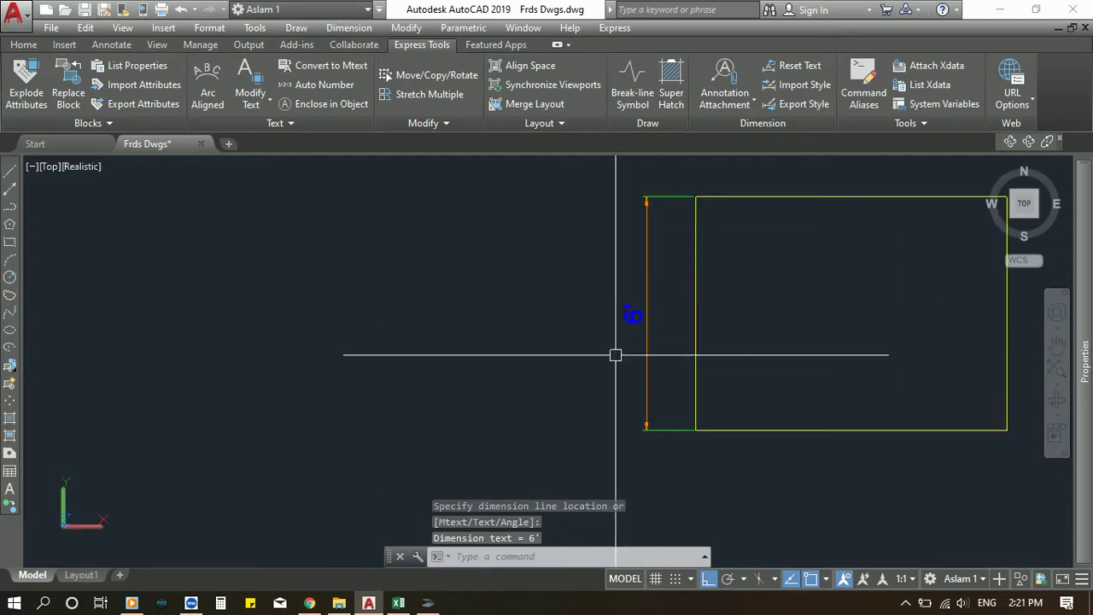
- Add an aligned dimension to the top edge of the same rectangle, placed just above it
{"action": "scroll", "coordinate": [589, 376], "scroll_direction": "down", "scroll_amount": 5}
{"action": "key", "text": "Return"}
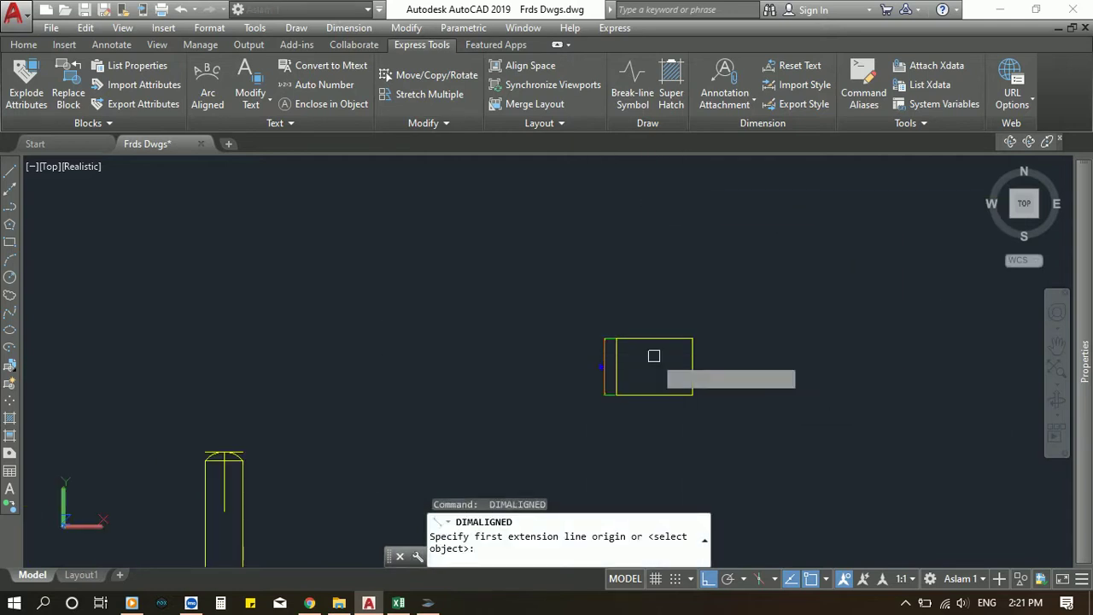
{"action": "key", "text": "Return"}
{"action": "left_click", "coordinate": [654, 339]}
{"action": "scroll", "coordinate": [654, 322], "scroll_direction": "up", "scroll_amount": 3}
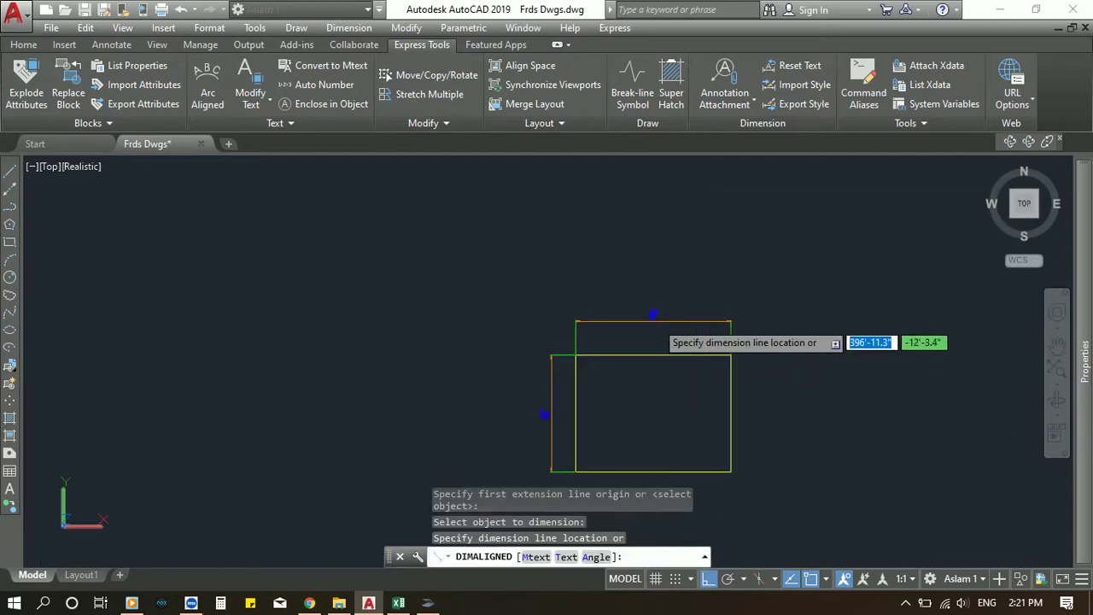
{"action": "left_click", "coordinate": [666, 330]}
{"action": "scroll", "coordinate": [671, 327], "scroll_direction": "down", "scroll_amount": 2}
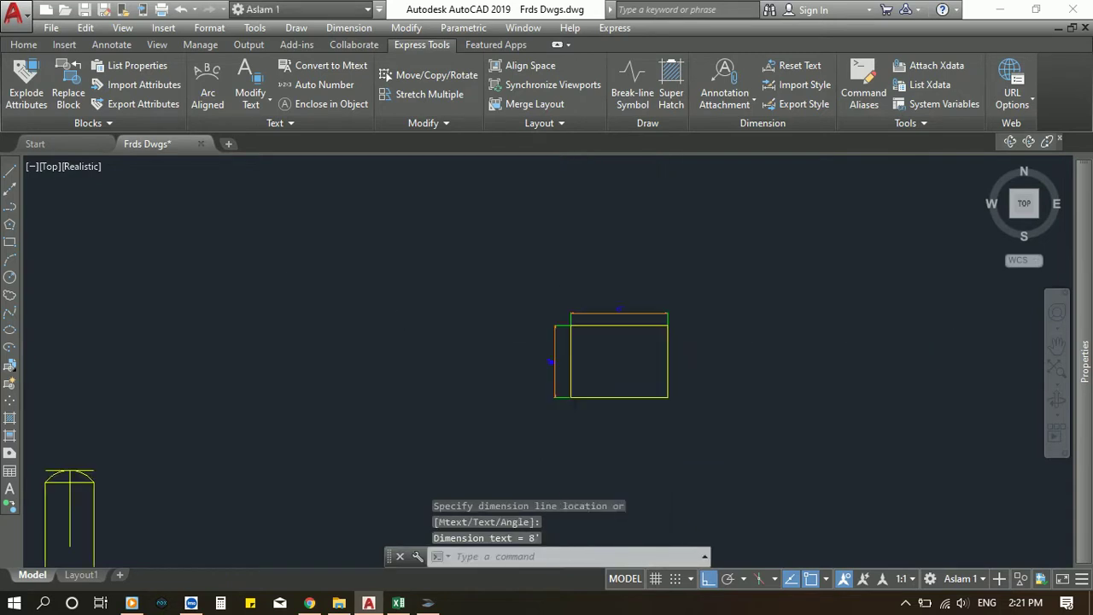
{"action": "scroll", "coordinate": [705, 348], "scroll_direction": "up", "scroll_amount": 3}
{"action": "scroll", "coordinate": [465, 271], "scroll_direction": "down", "scroll_amount": 2}
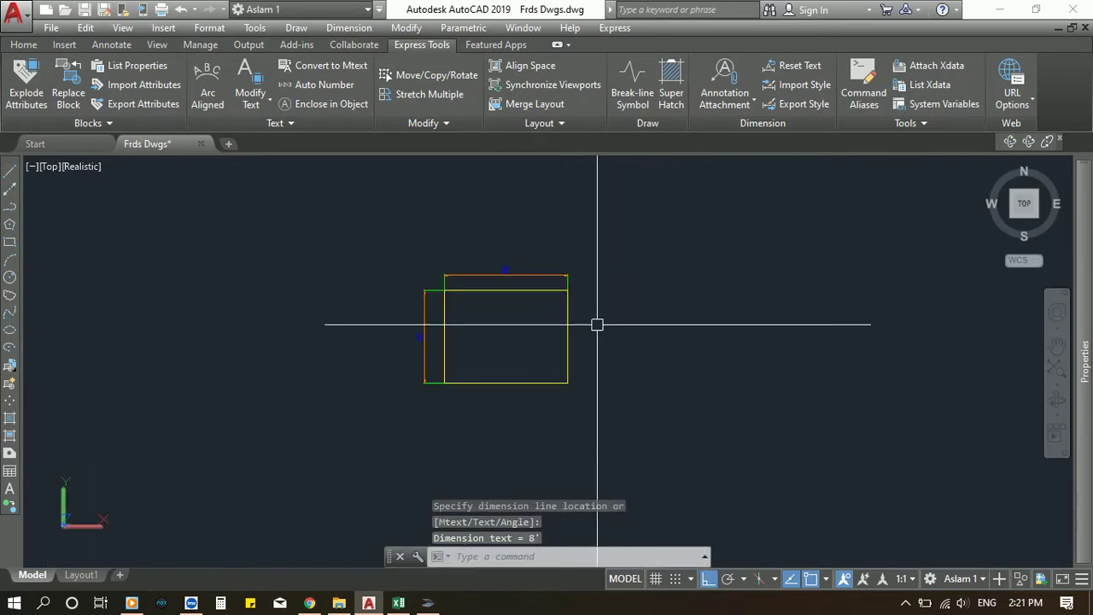
- Draw a second rectangle 6' wide and 10' high to the right of the dimensioned one
{"action": "scroll", "coordinate": [479, 317], "scroll_direction": "down", "scroll_amount": 2}
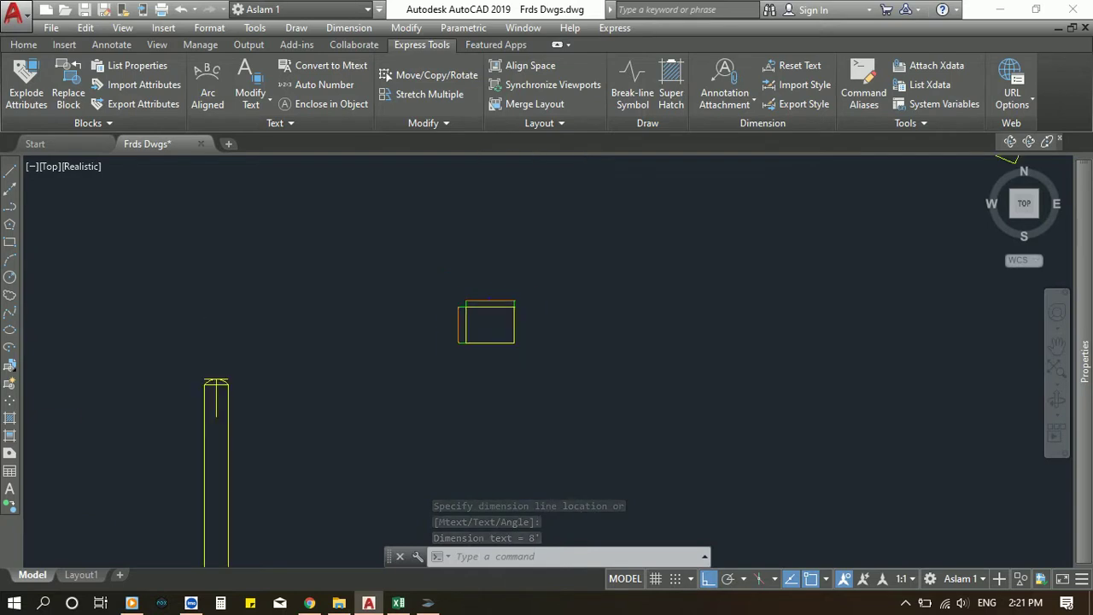
{"action": "scroll", "coordinate": [563, 326], "scroll_direction": "up", "scroll_amount": 3}
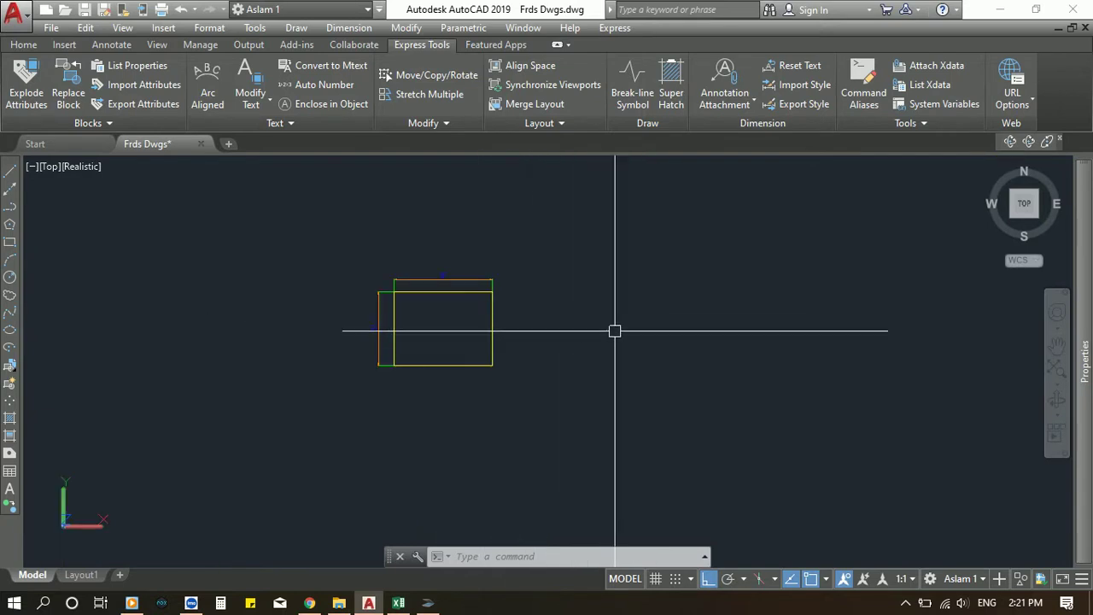
{"action": "type", "text": "rec"}
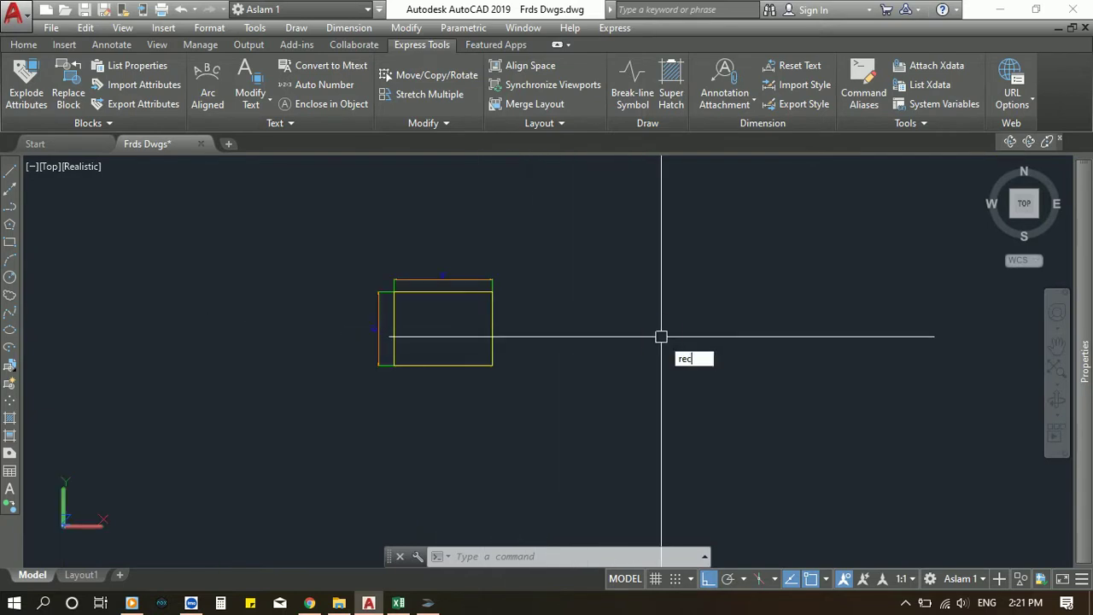
{"action": "key", "text": "Return"}
{"action": "left_click", "coordinate": [661, 336]}
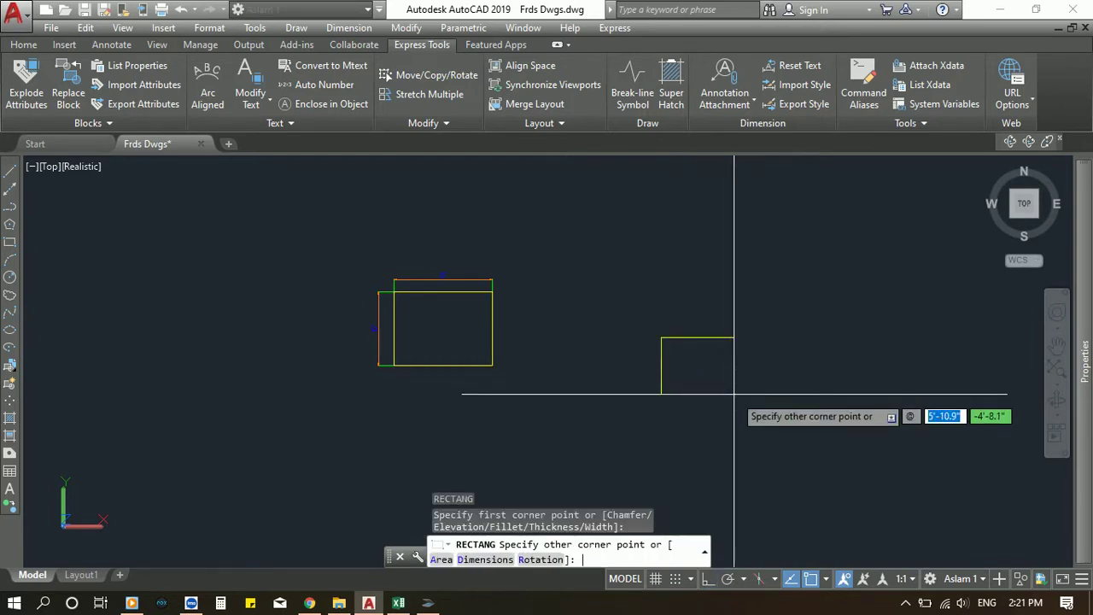
{"action": "type", "text": "6"}
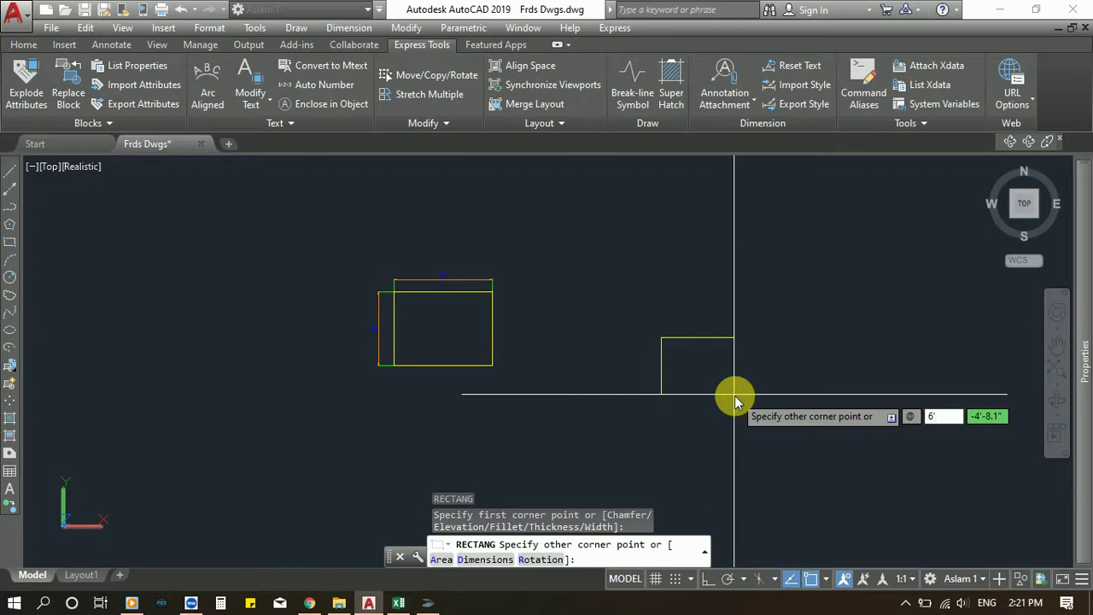
{"action": "key", "text": "Tab"}
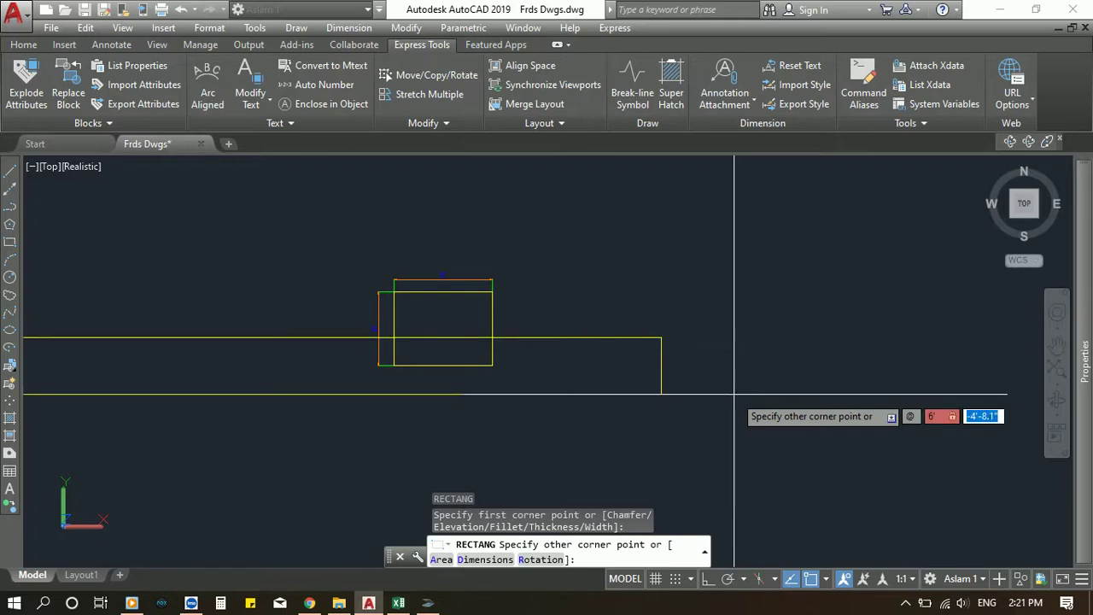
{"action": "type", "text": "10"}
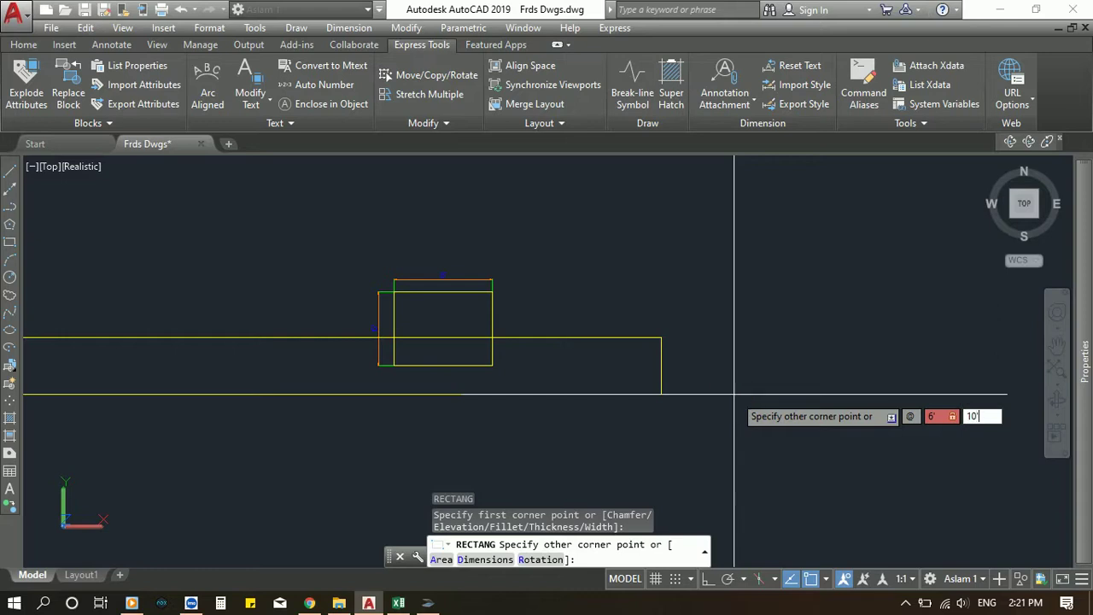
{"action": "key", "text": "Return"}
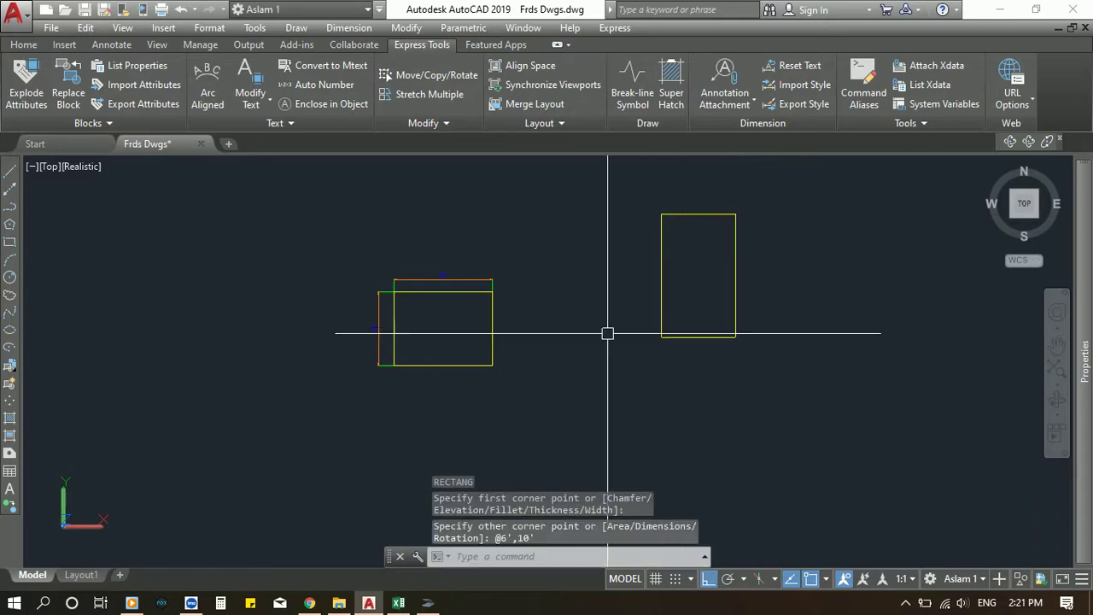
- Add an aligned dimension to the right edge of the second rectangle, placed just outside it
{"action": "type", "text": "dal"}
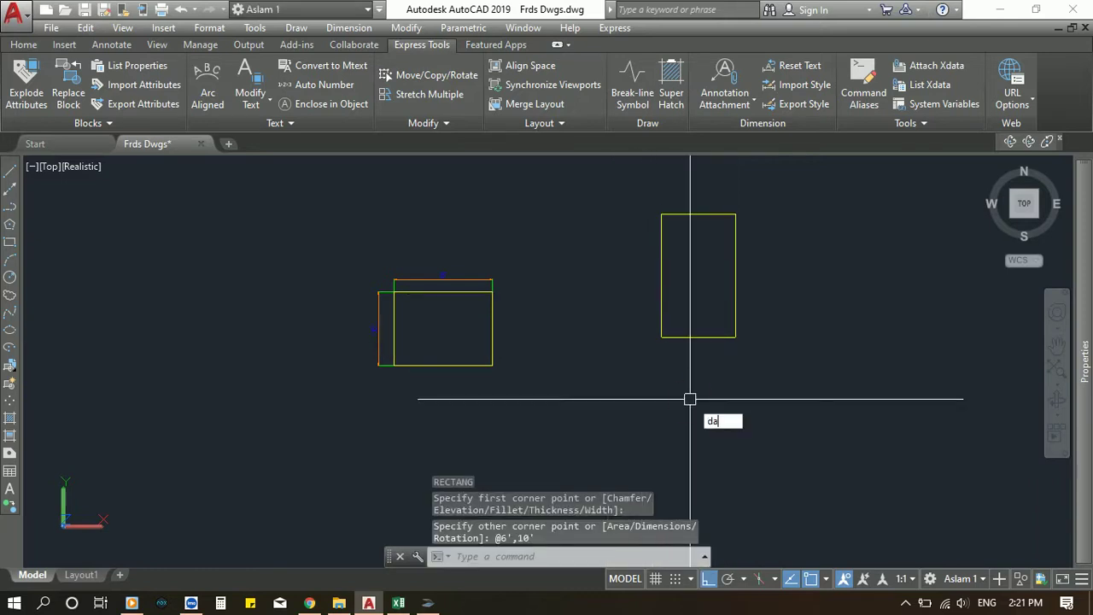
{"action": "key", "text": "Return"}
{"action": "key", "text": "Return"}
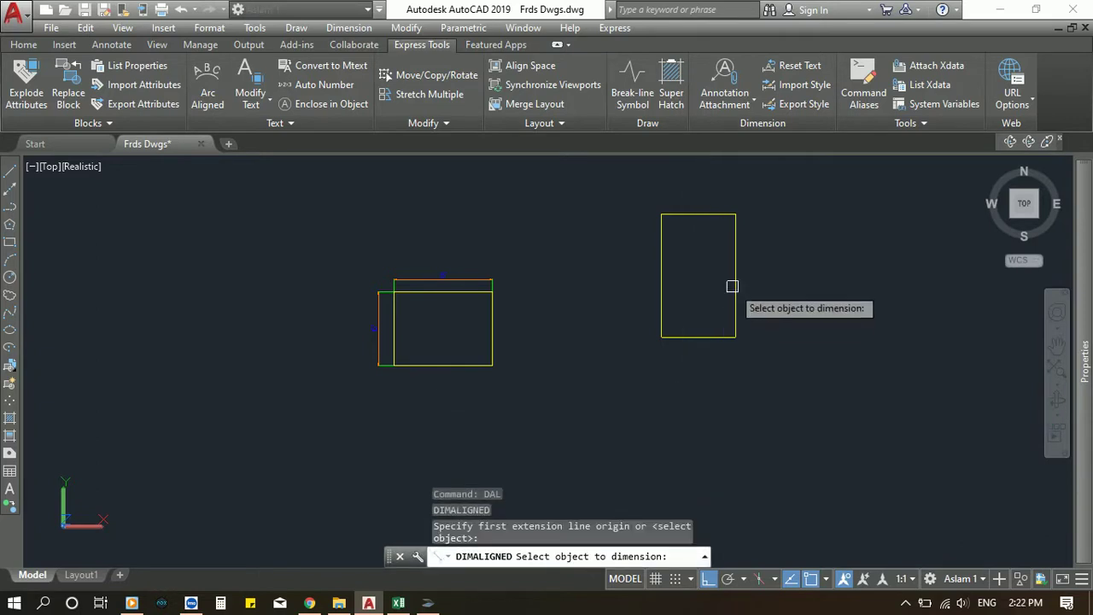
{"action": "left_click", "coordinate": [734, 282]}
{"action": "left_click", "coordinate": [763, 293]}
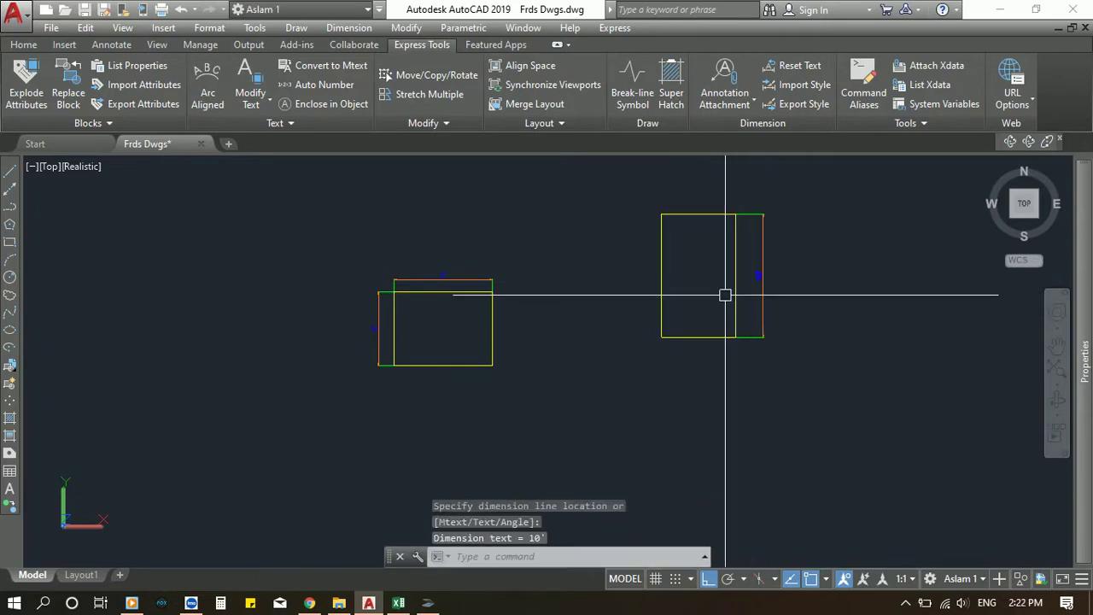
- Add an aligned dimension to the top edge of the second rectangle, placed just above it
{"action": "key", "text": "Return"}
{"action": "key", "text": "Return"}
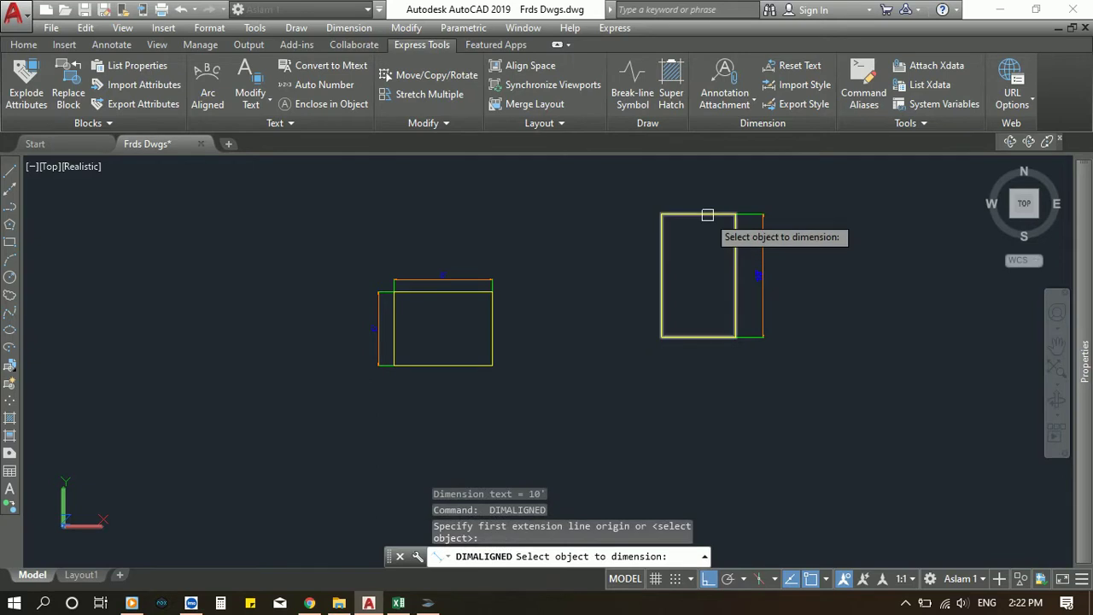
{"action": "left_click", "coordinate": [705, 214]}
{"action": "left_click", "coordinate": [670, 198]}
{"action": "scroll", "coordinate": [712, 178], "scroll_direction": "up", "scroll_amount": 3}
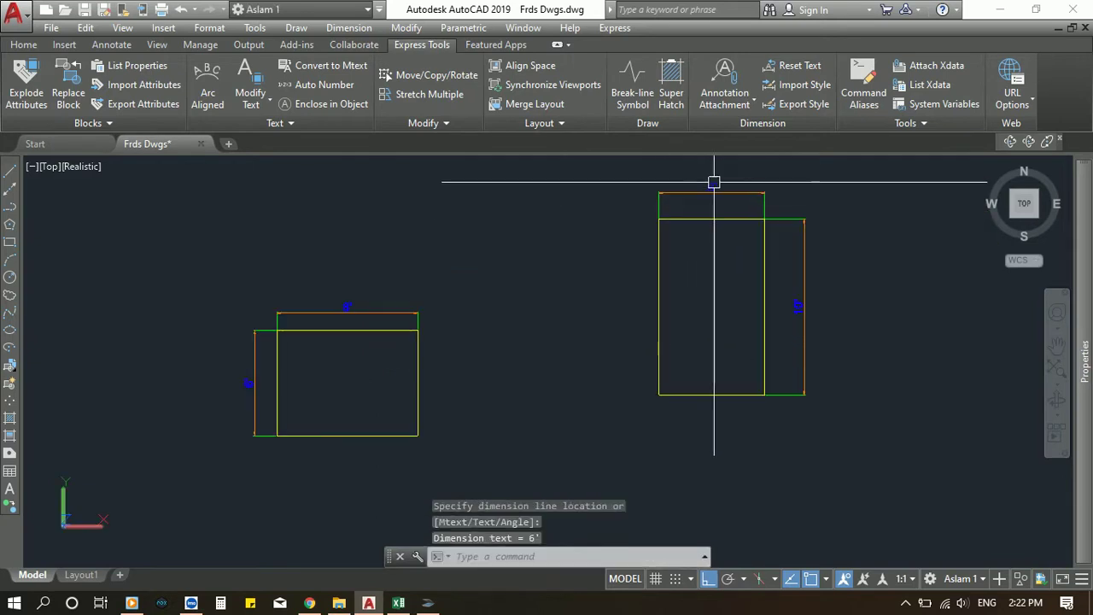
{"action": "scroll", "coordinate": [725, 175], "scroll_direction": "down", "scroll_amount": 5}
{"action": "scroll", "coordinate": [729, 228], "scroll_direction": "down", "scroll_amount": 2}
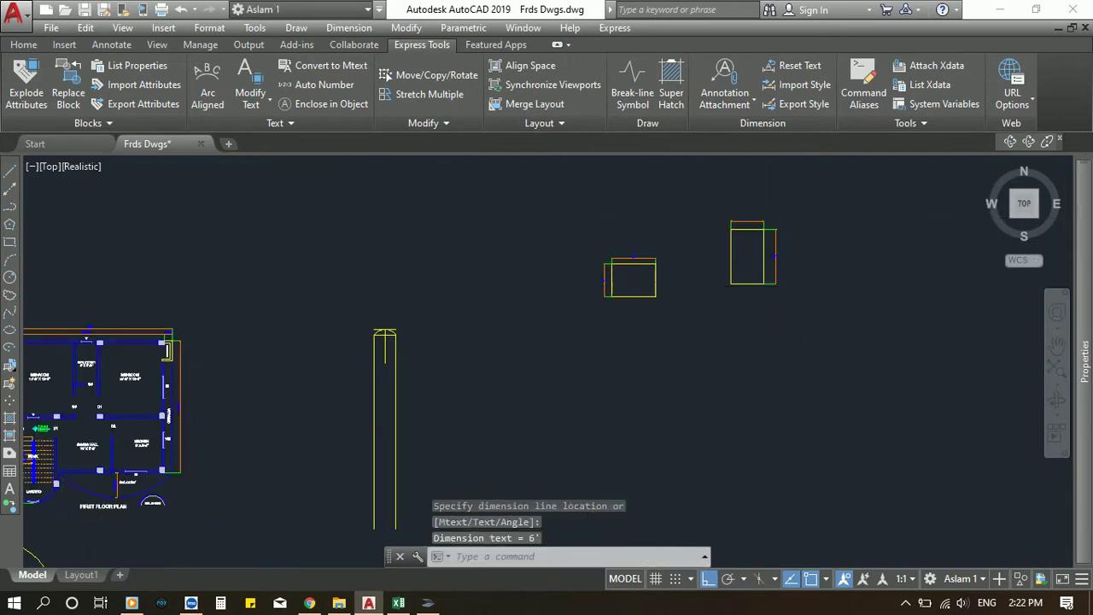
{"action": "scroll", "coordinate": [652, 284], "scroll_direction": "up", "scroll_amount": 8}
{"action": "scroll", "coordinate": [604, 222], "scroll_direction": "down", "scroll_amount": 3}
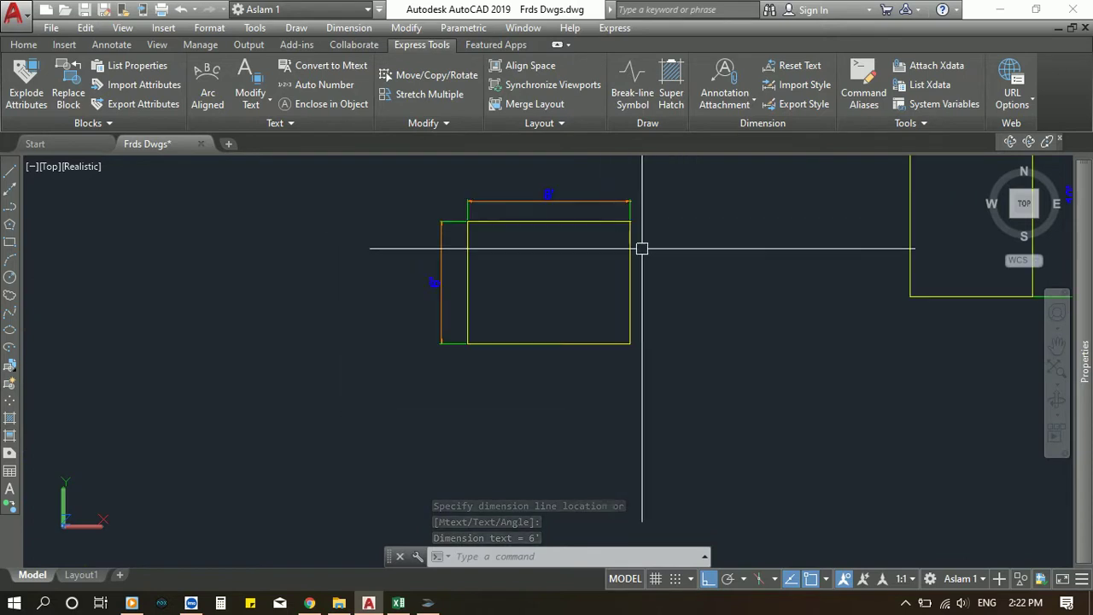
{"action": "left_click", "coordinate": [662, 279]}
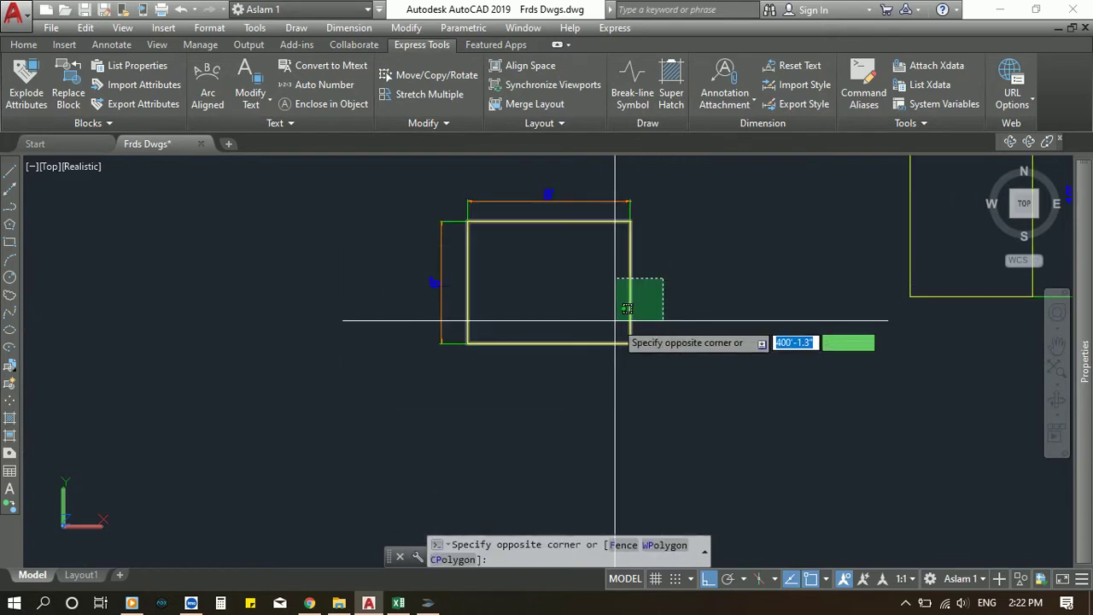
{"action": "left_click", "coordinate": [615, 319]}
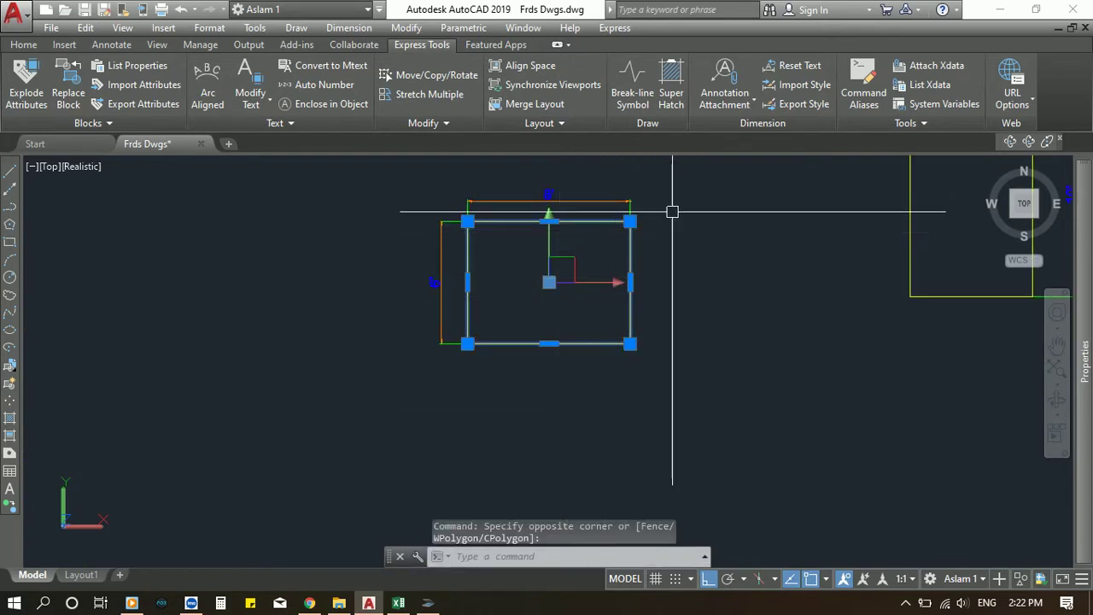
{"action": "key", "text": "Escape"}
{"action": "left_click", "coordinate": [687, 190]}
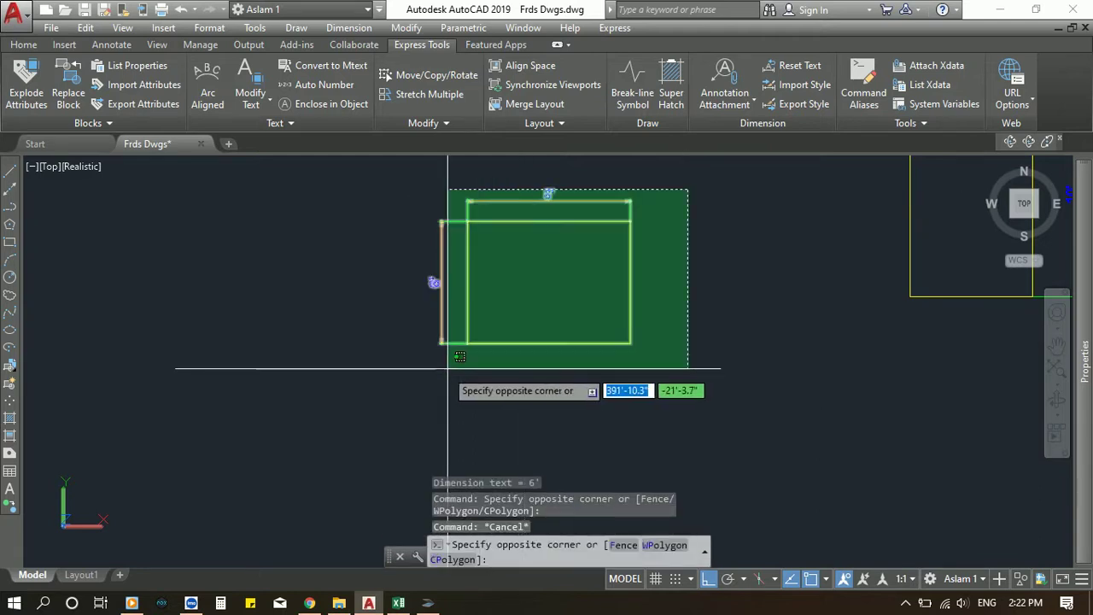
{"action": "left_click", "coordinate": [699, 350]}
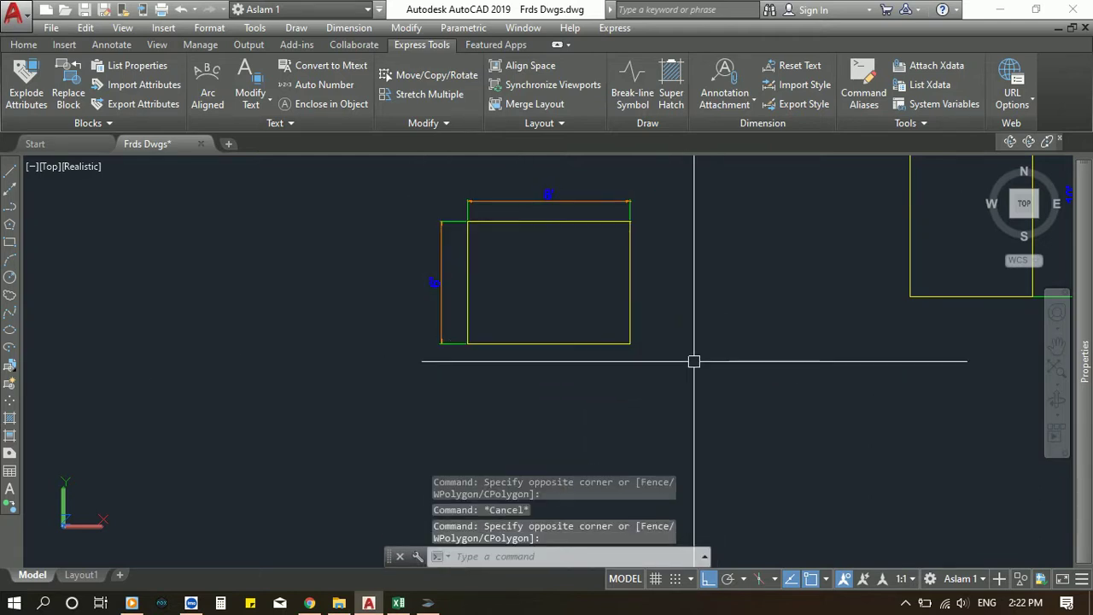
- Start scaling the first rectangle together with its two dimensions, using its lower-right corner as the base point
{"action": "type", "text": "SC"}
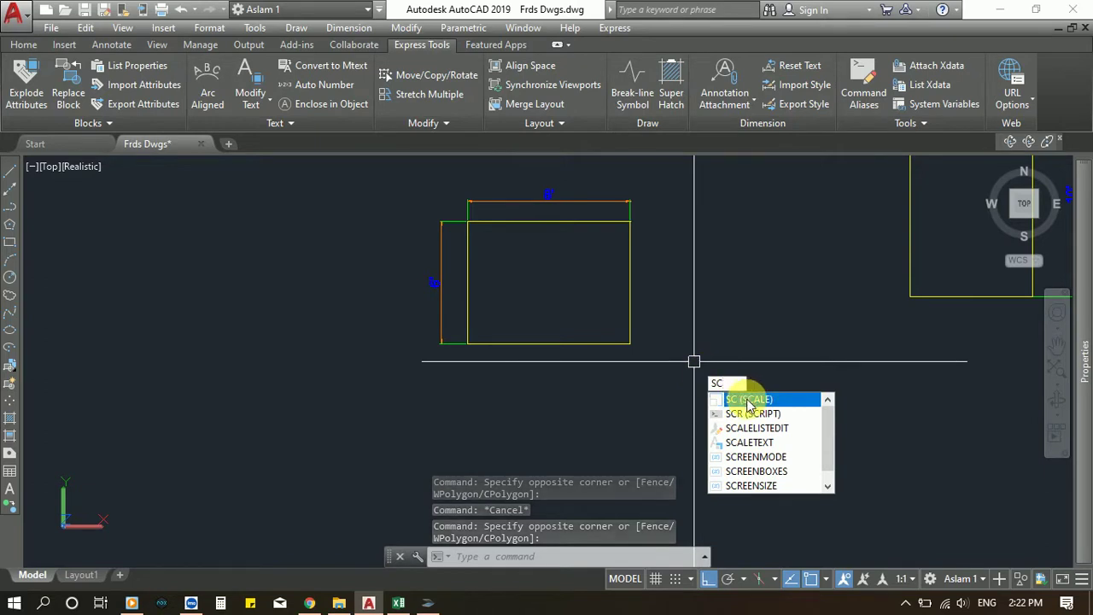
{"action": "key", "text": "Return"}
{"action": "left_click", "coordinate": [676, 194]}
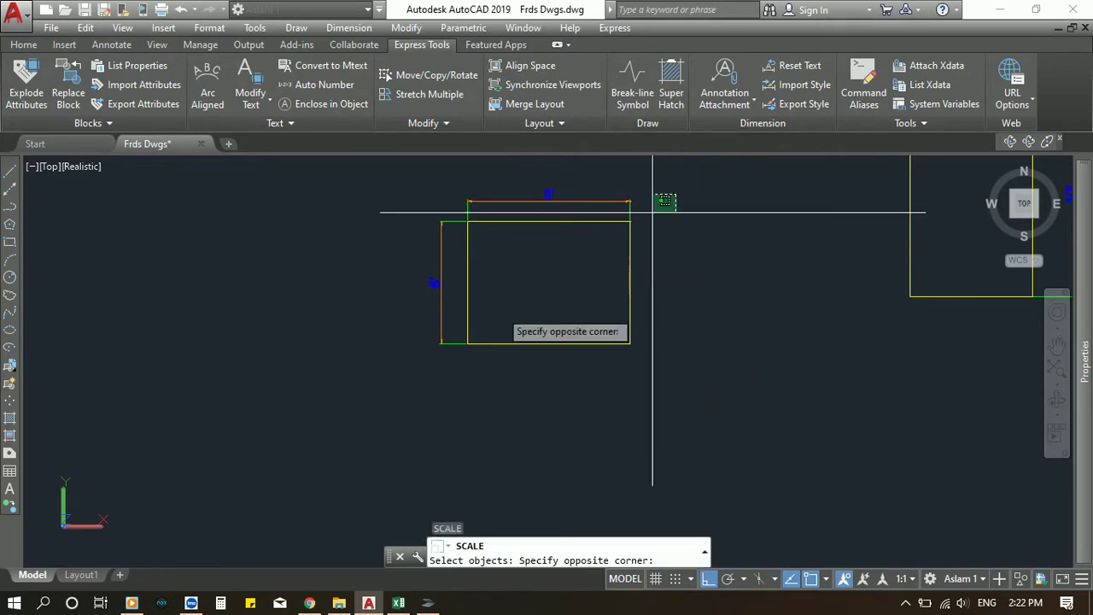
{"action": "left_click", "coordinate": [401, 357]}
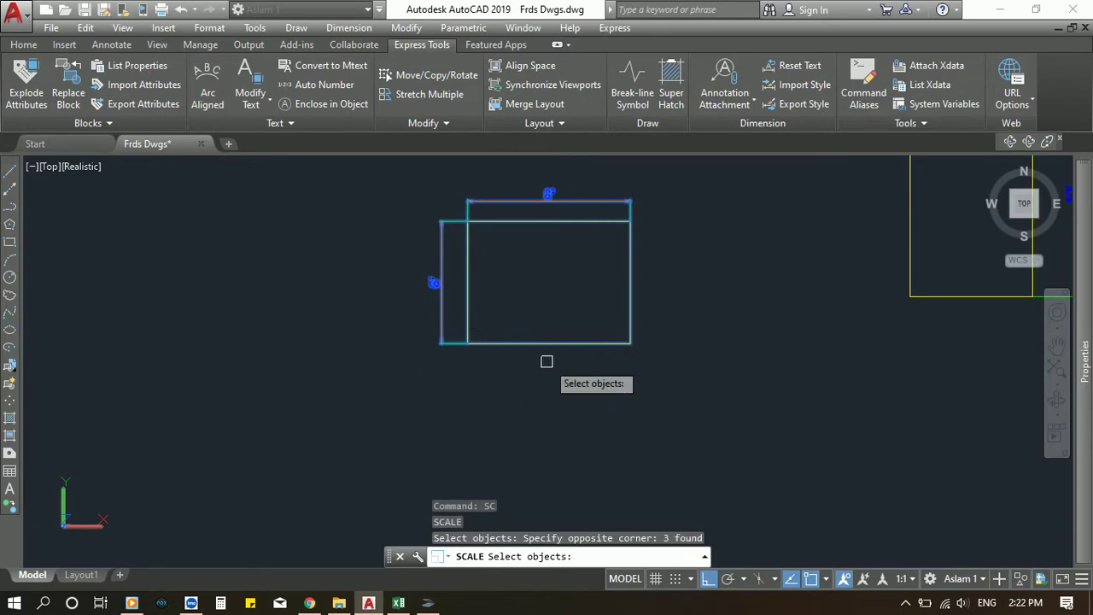
{"action": "key", "text": "Return"}
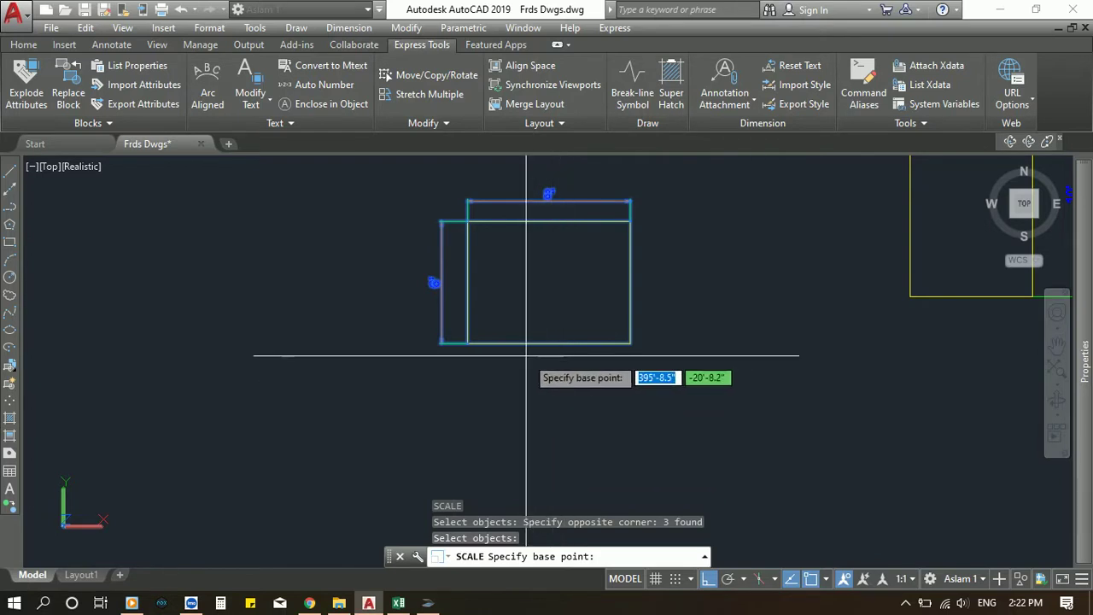
{"action": "left_click", "coordinate": [630, 342]}
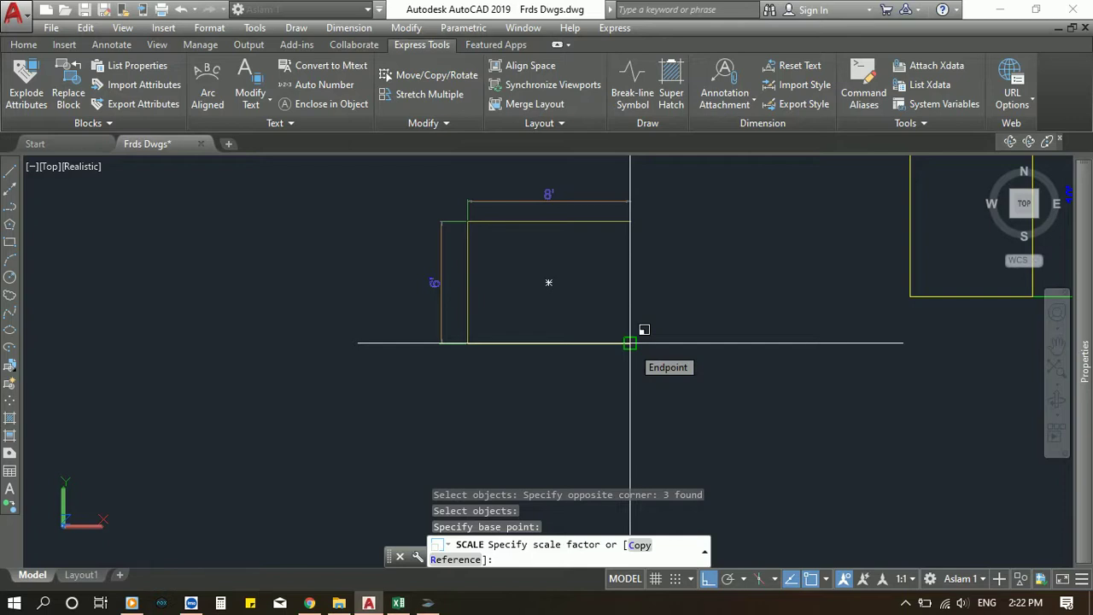
- Scale by reference, taking the rectangle's full right edge as the reference length and 4' as the new length
{"action": "type", "text": "r"}
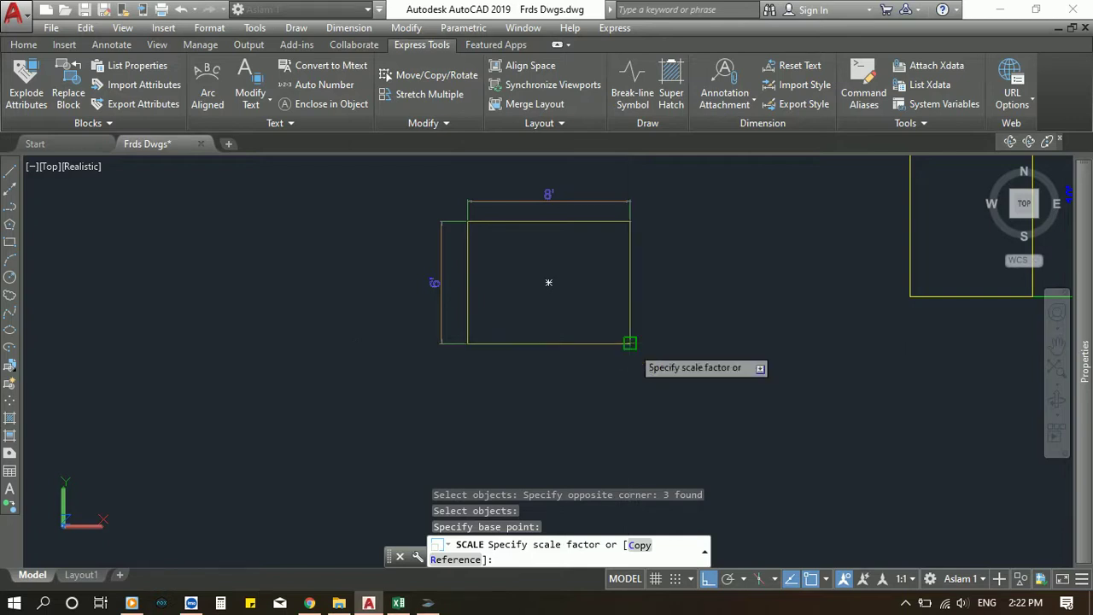
{"action": "key", "text": "Return"}
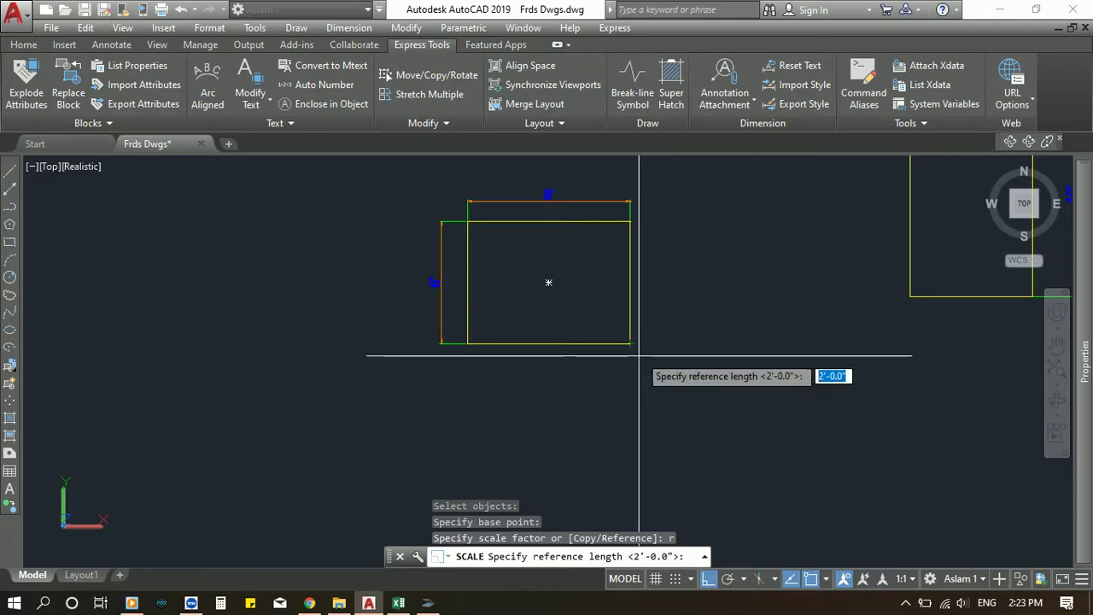
{"action": "left_click", "coordinate": [629, 342]}
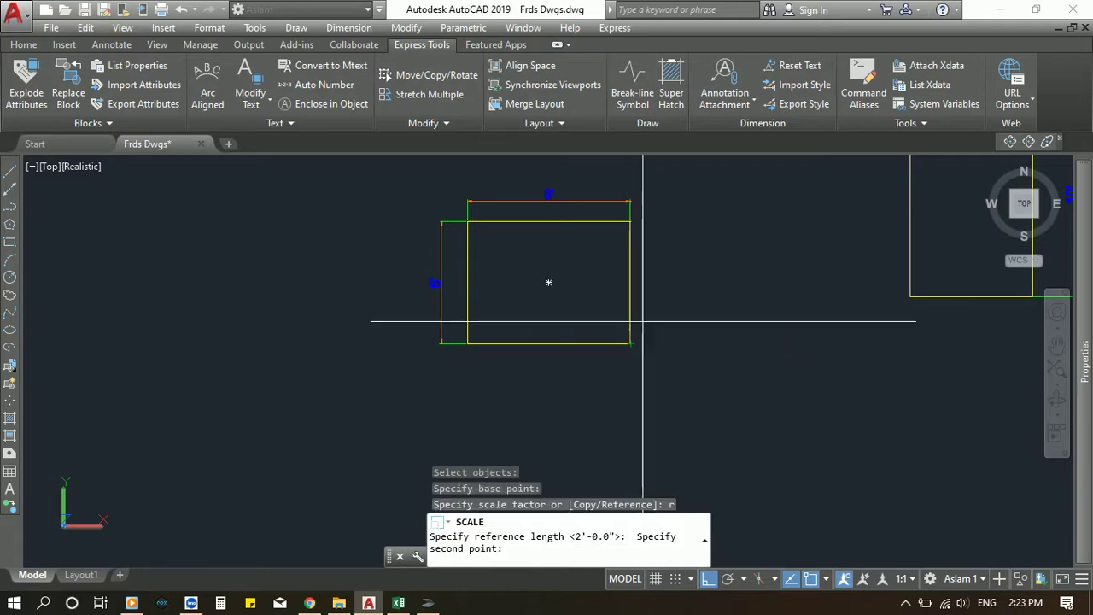
{"action": "left_click", "coordinate": [629, 222]}
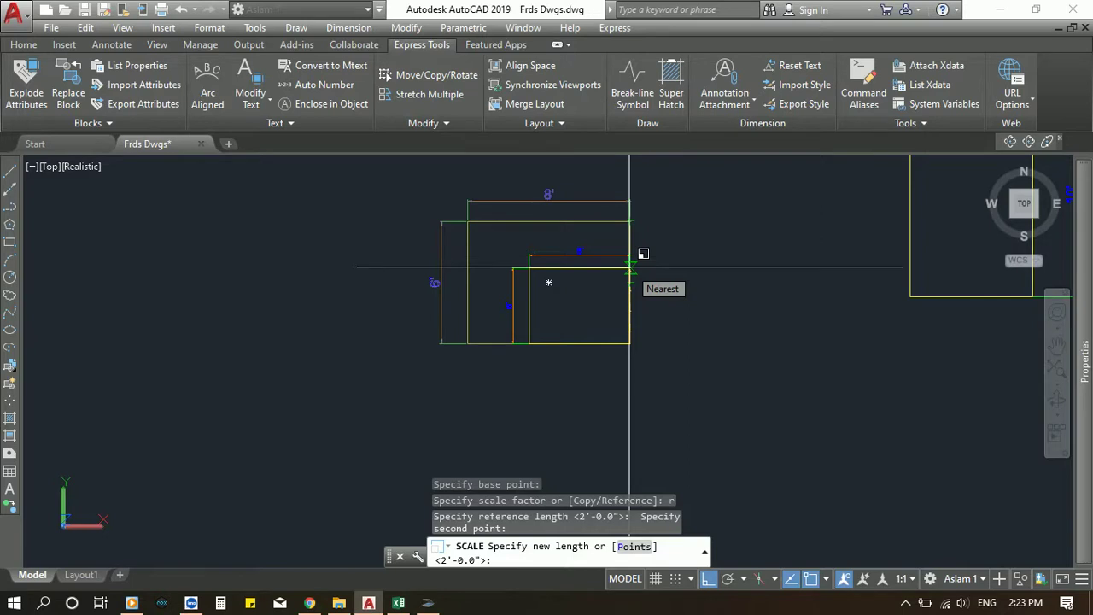
{"action": "type", "text": "4'"}
{"action": "key", "text": "Return"}
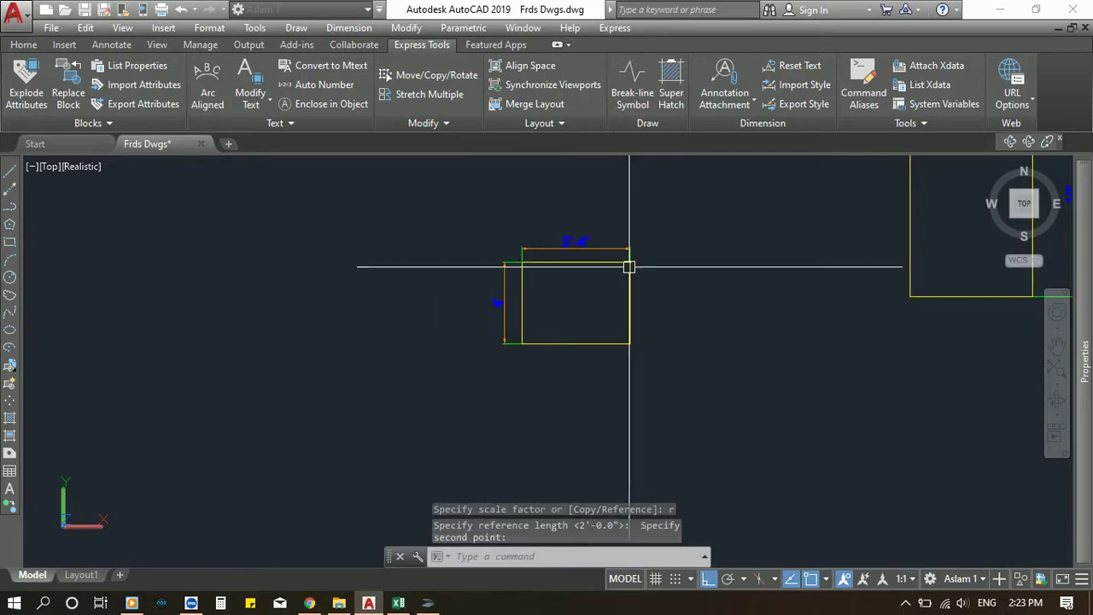
- Examine the width and height dimensions of the scaled rectangle and compare its size with the taller one
{"action": "scroll", "coordinate": [500, 304], "scroll_direction": "up", "scroll_amount": 4}
{"action": "scroll", "coordinate": [482, 299], "scroll_direction": "down", "scroll_amount": 2}
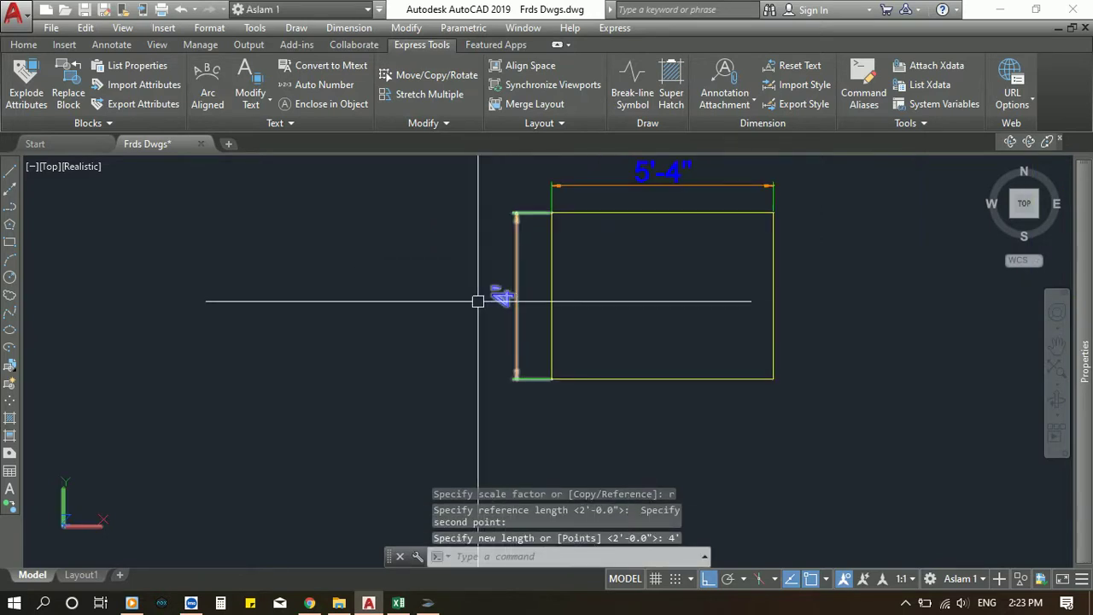
{"action": "scroll", "coordinate": [597, 218], "scroll_direction": "up", "scroll_amount": 3}
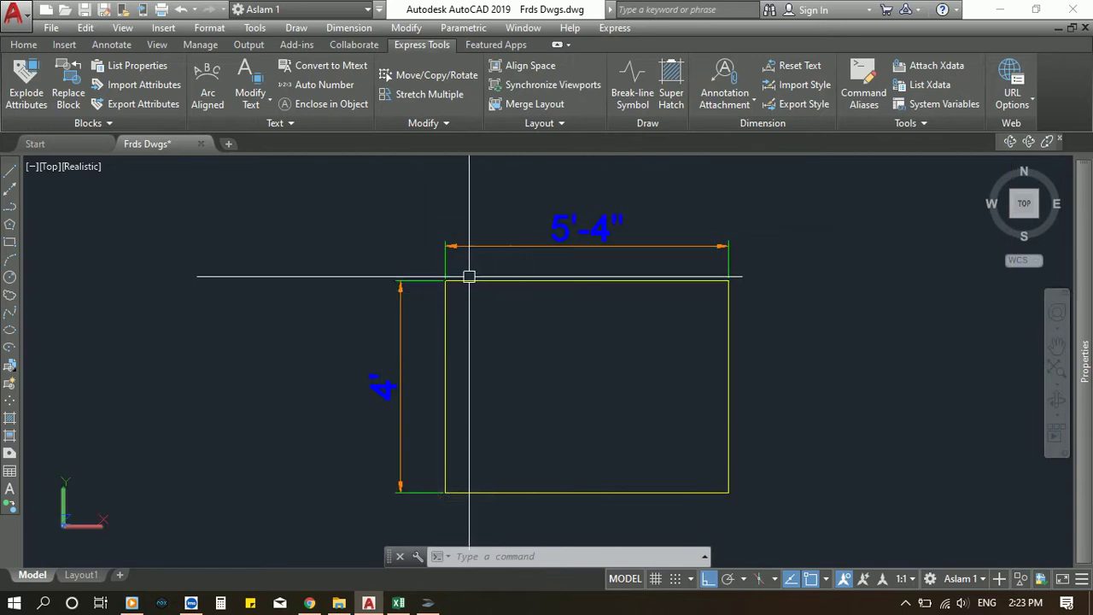
{"action": "scroll", "coordinate": [345, 295], "scroll_direction": "down", "scroll_amount": 2}
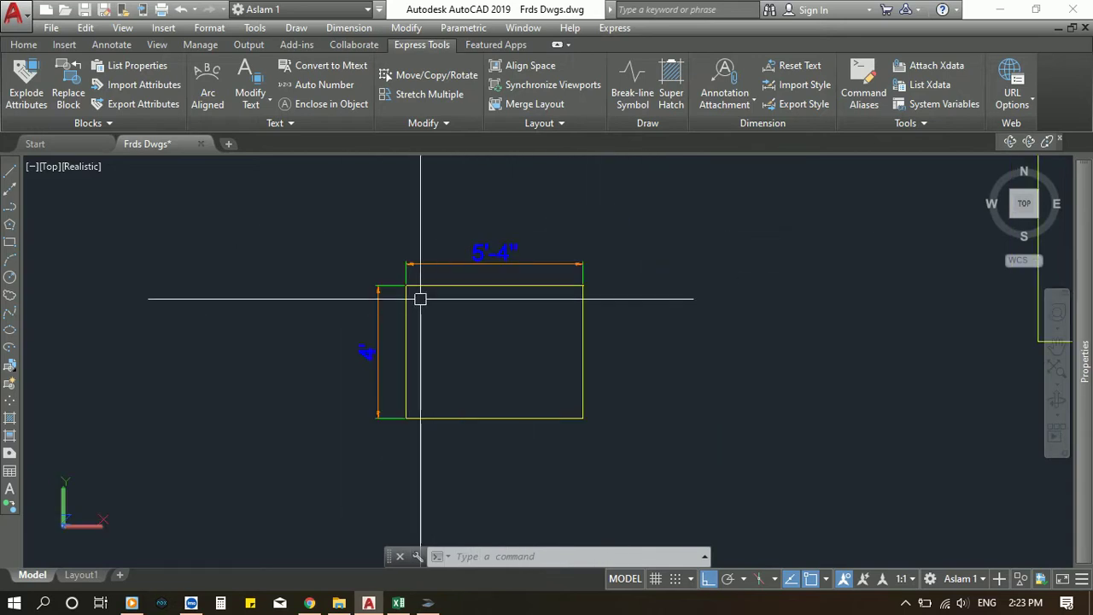
{"action": "scroll", "coordinate": [420, 299], "scroll_direction": "down", "scroll_amount": 3}
{"action": "scroll", "coordinate": [458, 284], "scroll_direction": "up", "scroll_amount": 2}
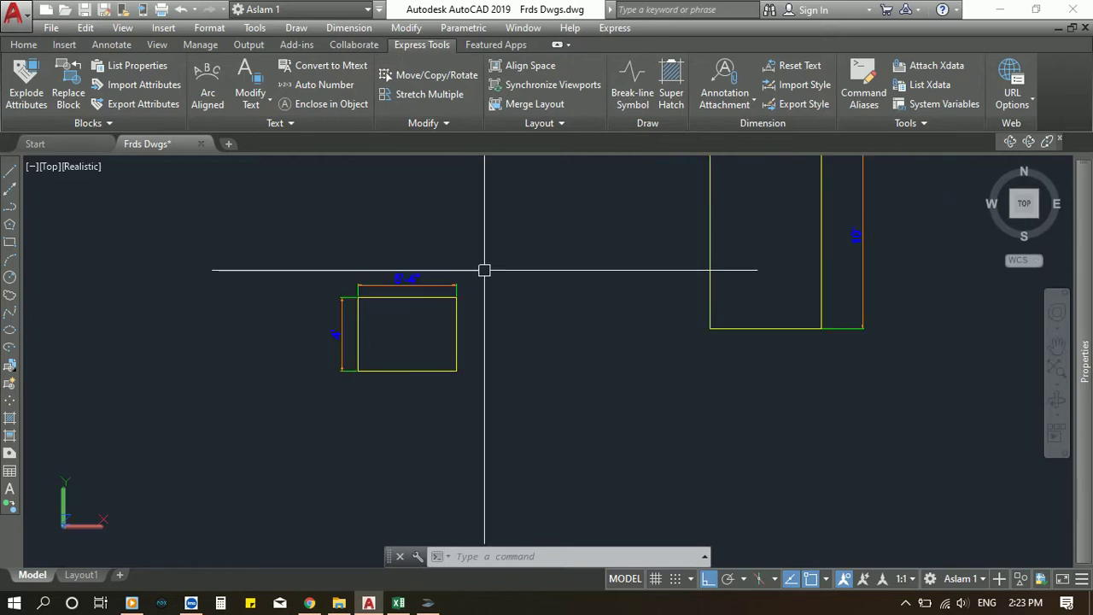
{"action": "scroll", "coordinate": [508, 288], "scroll_direction": "down", "scroll_amount": 2}
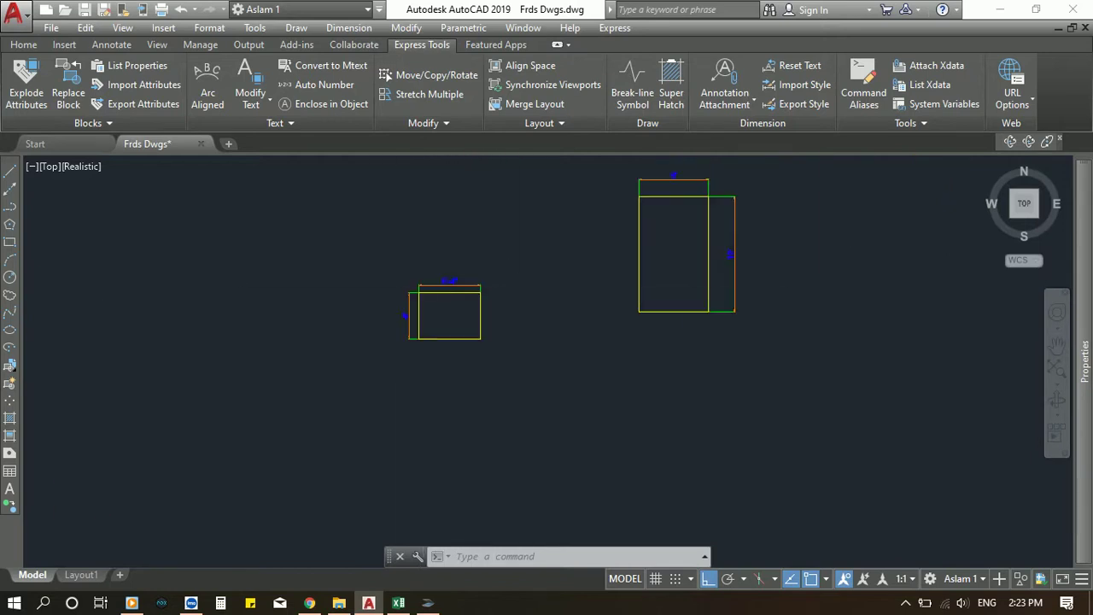
{"action": "scroll", "coordinate": [485, 305], "scroll_direction": "down", "scroll_amount": 2}
{"action": "scroll", "coordinate": [505, 290], "scroll_direction": "up", "scroll_amount": 2}
- Copy the scaled rectangle without its dimensions from its lower-left corner onto the lower-left corner of the taller rectangle
{"action": "left_click", "coordinate": [511, 307]}
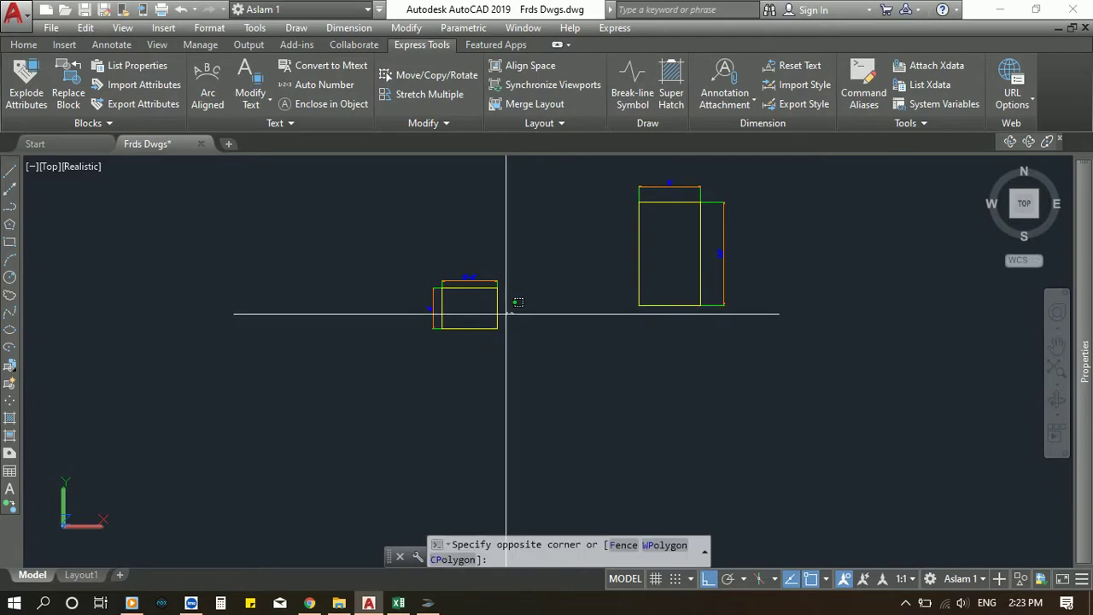
{"action": "left_click", "coordinate": [488, 305]}
{"action": "scroll", "coordinate": [457, 297], "scroll_direction": "up", "scroll_amount": 1}
{"action": "scroll", "coordinate": [429, 319], "scroll_direction": "up", "scroll_amount": 3}
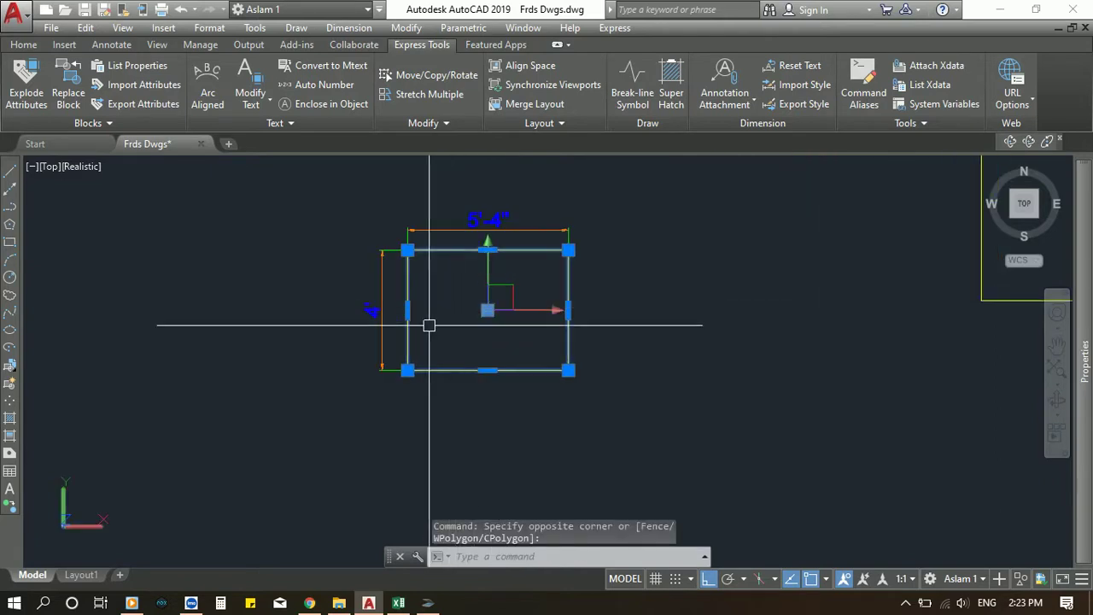
{"action": "scroll", "coordinate": [453, 346], "scroll_direction": "down", "scroll_amount": 5}
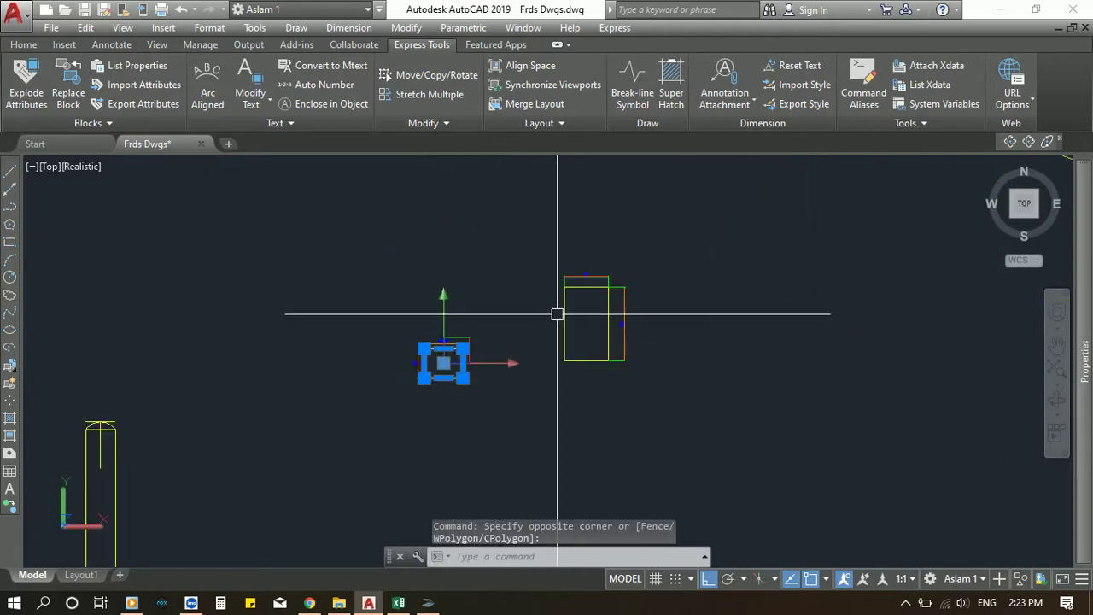
{"action": "scroll", "coordinate": [559, 312], "scroll_direction": "up", "scroll_amount": 3}
{"action": "scroll", "coordinate": [352, 427], "scroll_direction": "up", "scroll_amount": 3}
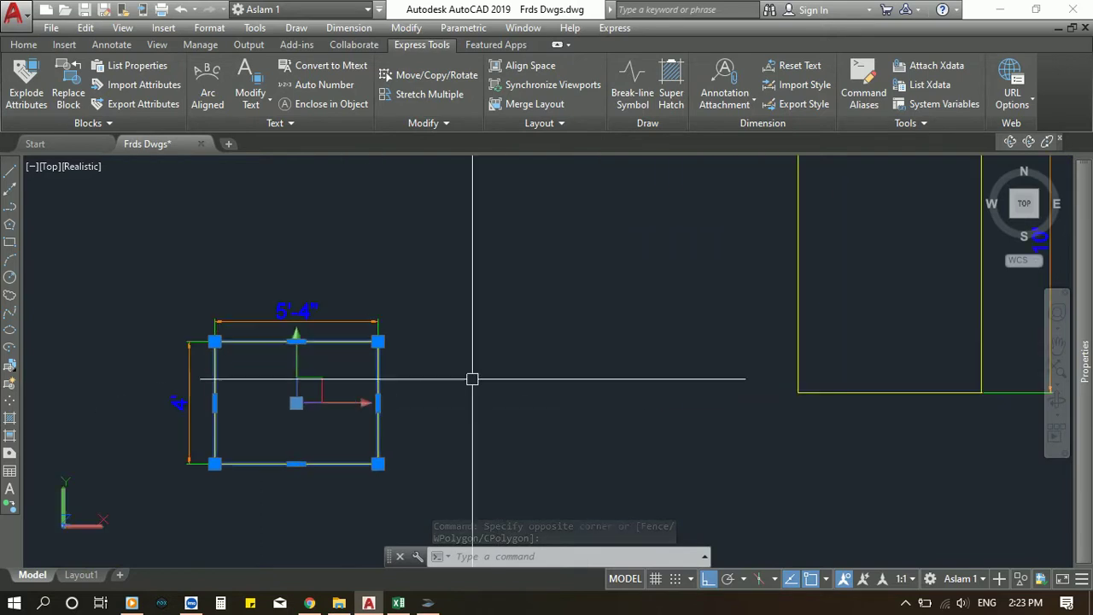
{"action": "scroll", "coordinate": [495, 374], "scroll_direction": "down", "scroll_amount": 4}
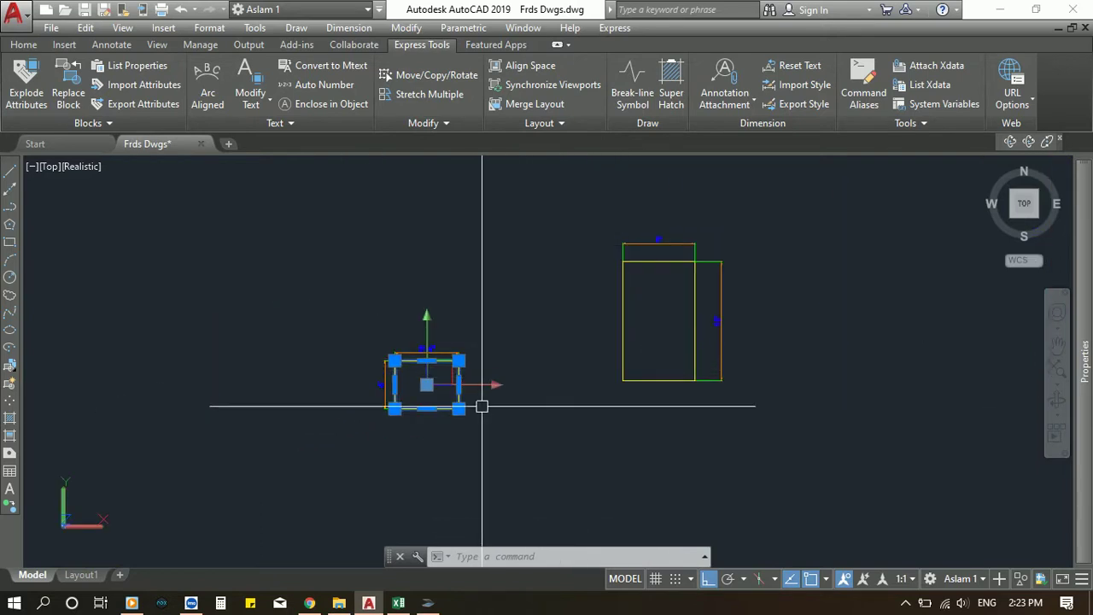
{"action": "scroll", "coordinate": [474, 412], "scroll_direction": "up", "scroll_amount": 2}
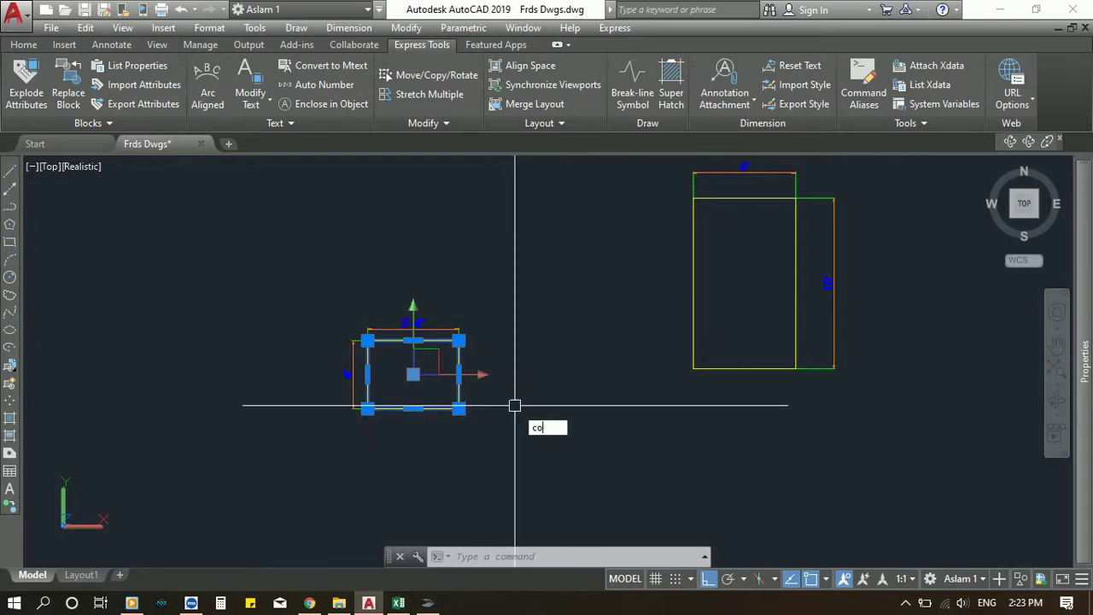
{"action": "type", "text": "co"}
{"action": "key", "text": "Return"}
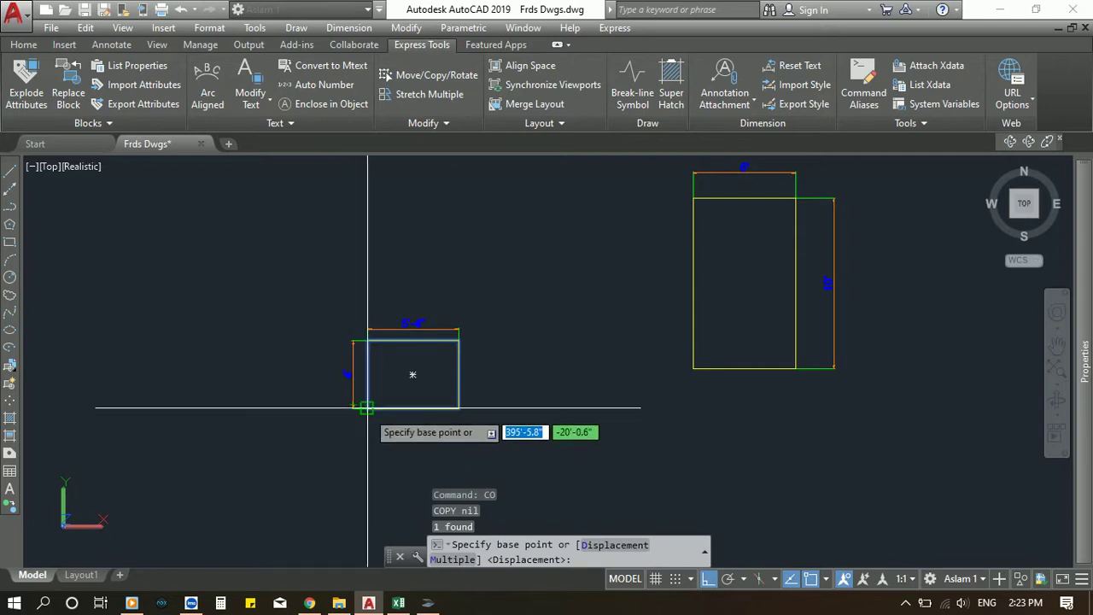
{"action": "left_click", "coordinate": [367, 407]}
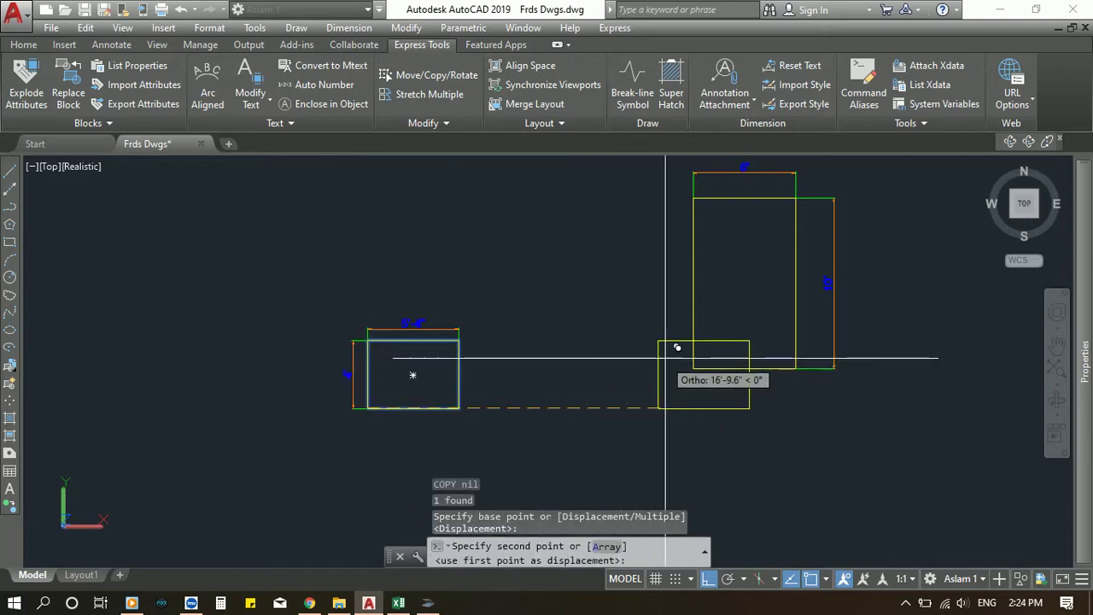
{"action": "left_click", "coordinate": [692, 369]}
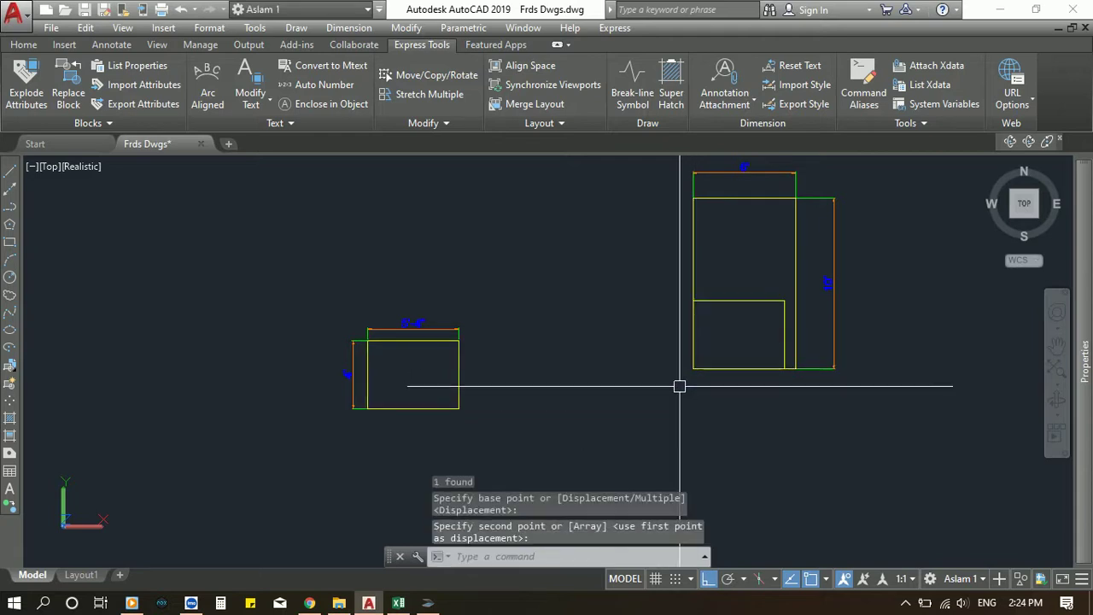
- Start scaling the small rectangle copy inside the taller rectangle, using their shared lower-left corner as the base point
{"action": "scroll", "coordinate": [715, 292], "scroll_direction": "up", "scroll_amount": 3}
{"action": "scroll", "coordinate": [614, 378], "scroll_direction": "down", "scroll_amount": 2}
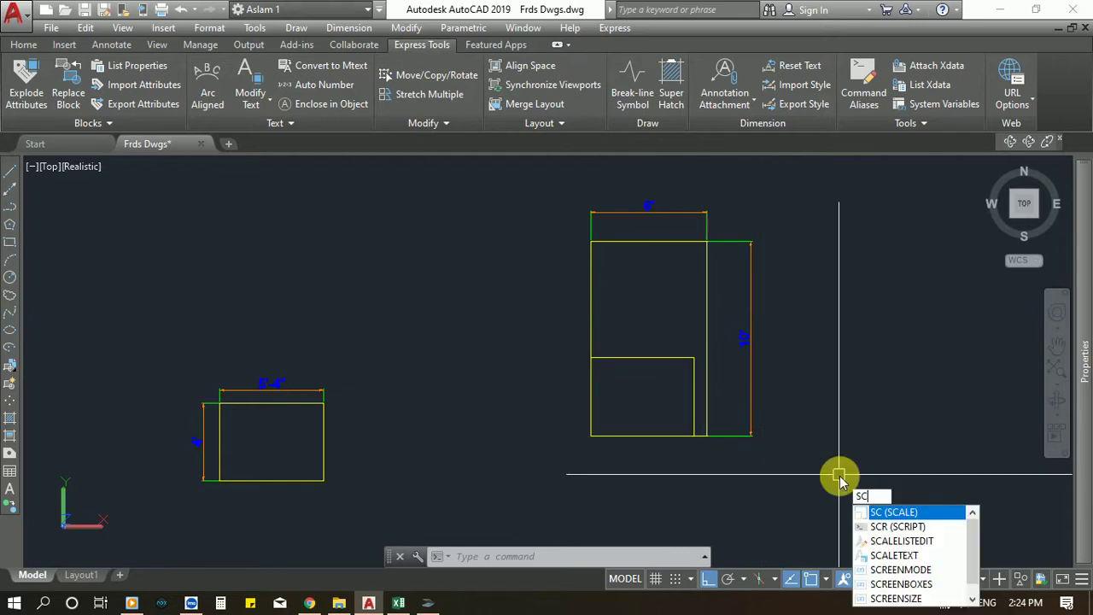
{"action": "key", "text": "Return"}
{"action": "left_click", "coordinate": [665, 357]}
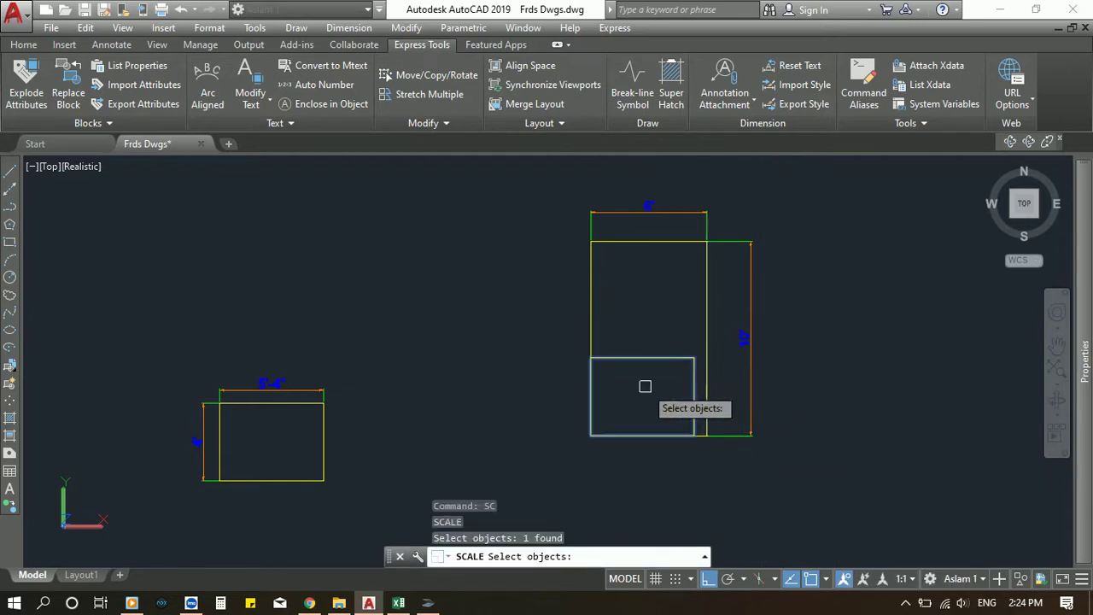
{"action": "key", "text": "Return"}
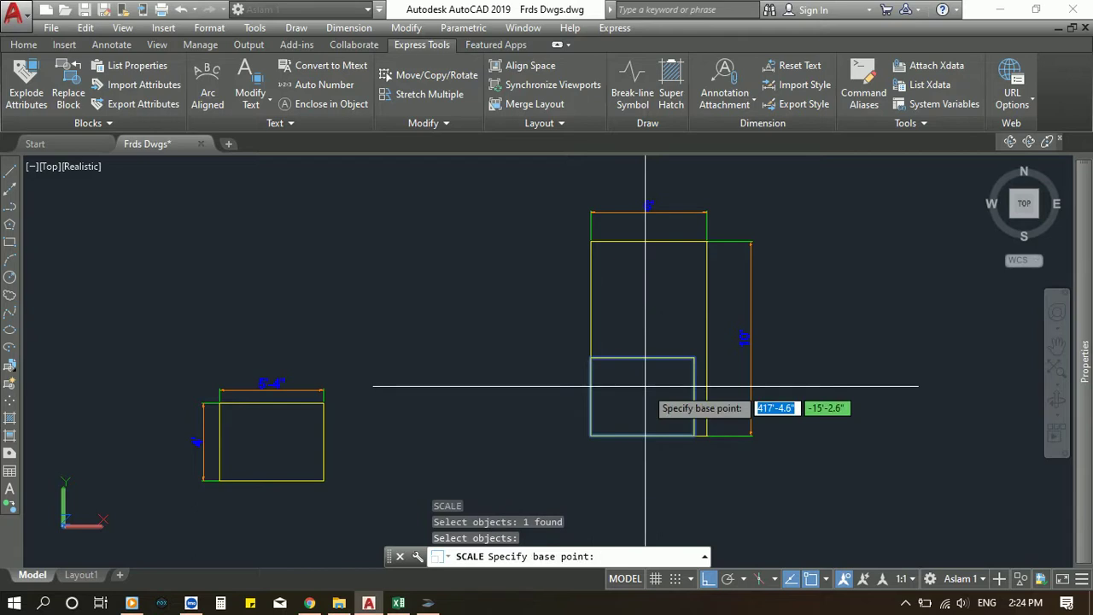
{"action": "left_click", "coordinate": [589, 435]}
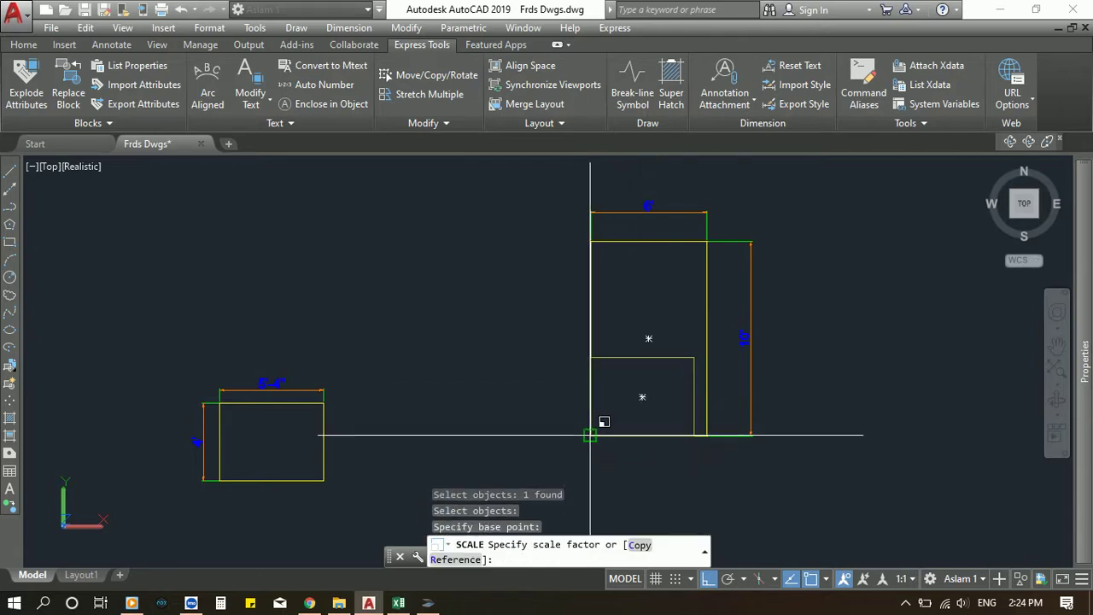
- Scale by reference, taking the copy's full left edge as the reference length and the taller rectangle's upper-left corner as the new length
{"action": "type", "text": "r"}
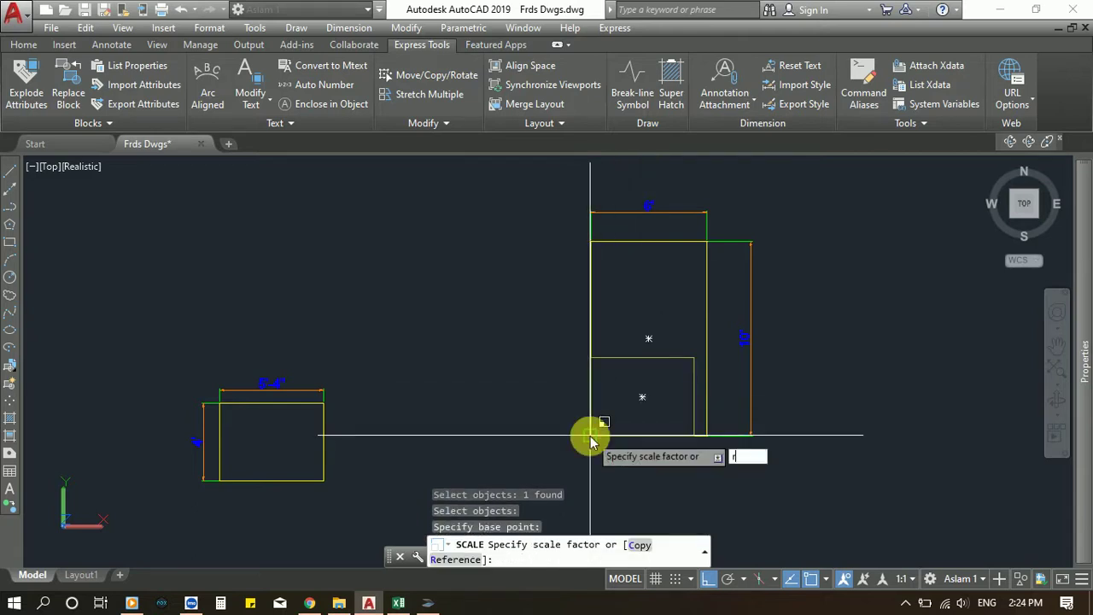
{"action": "key", "text": "Return"}
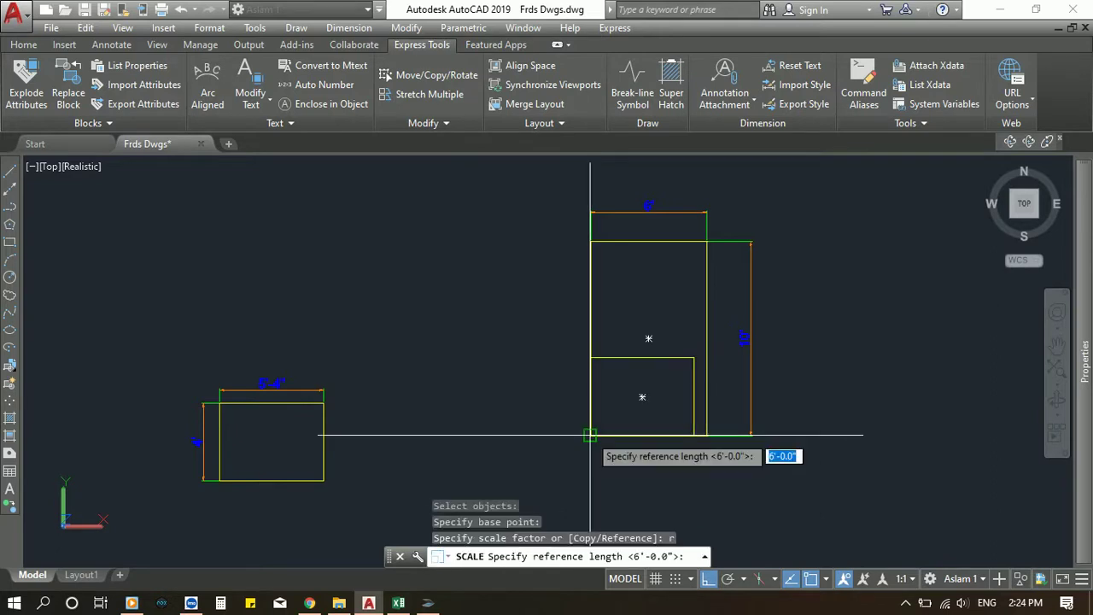
{"action": "left_click", "coordinate": [590, 436]}
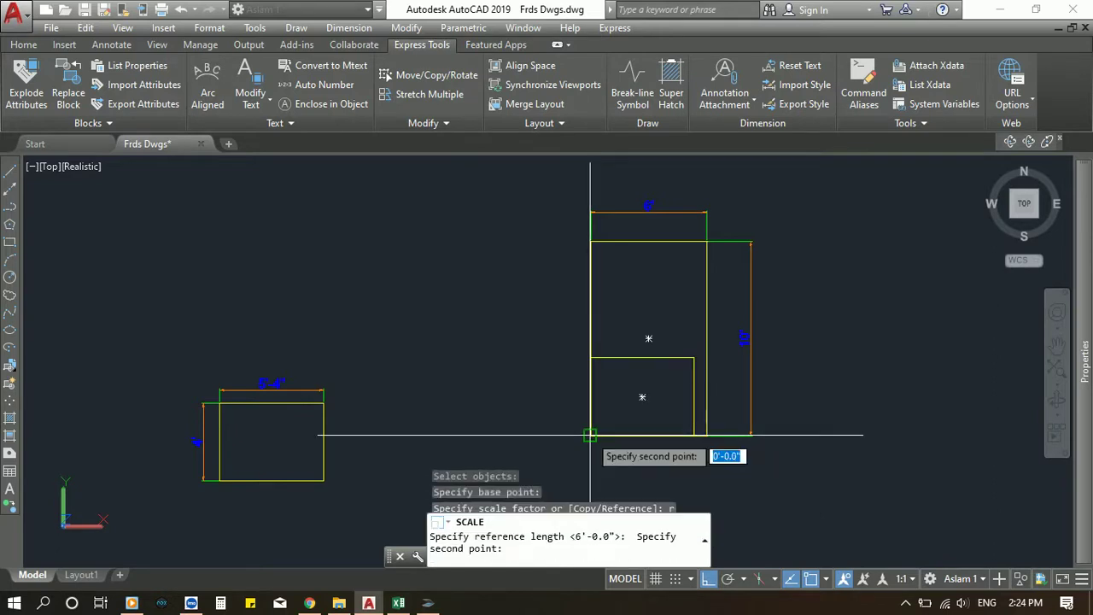
{"action": "left_click", "coordinate": [590, 357]}
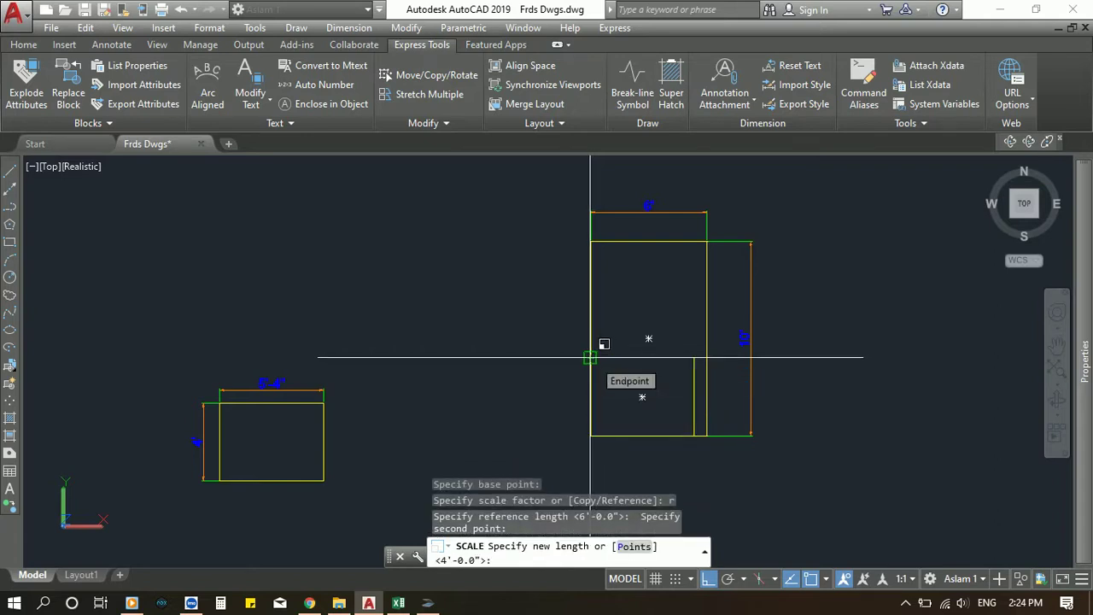
{"action": "left_click", "coordinate": [590, 241]}
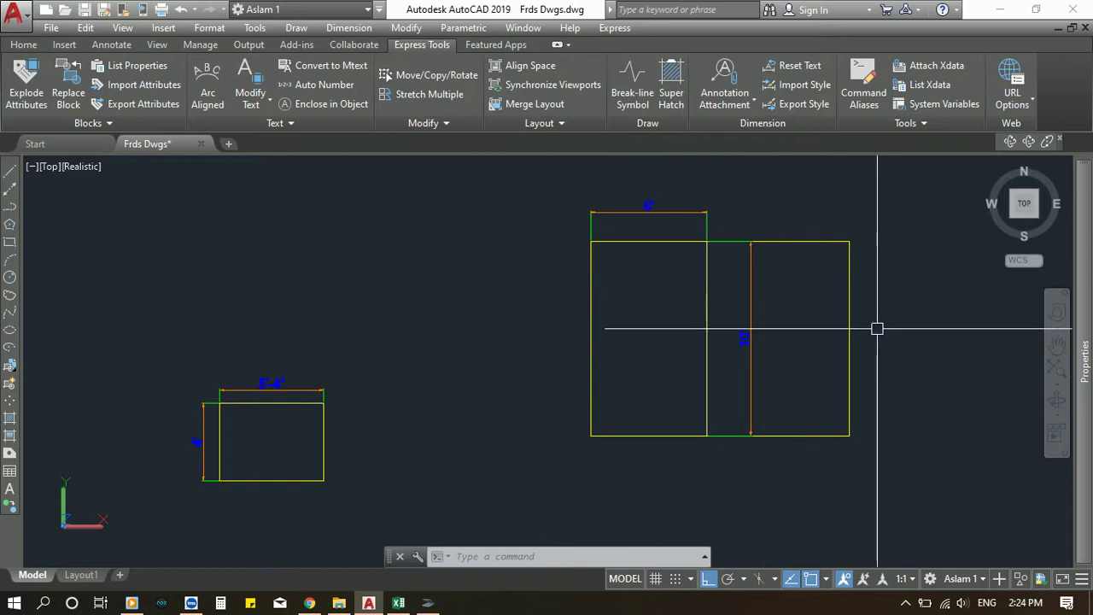
- Add an aligned dimension to the full right edge of the scaled copy, placed outside the rectangle
{"action": "type", "text": "l"}
{"action": "key", "text": "Return"}
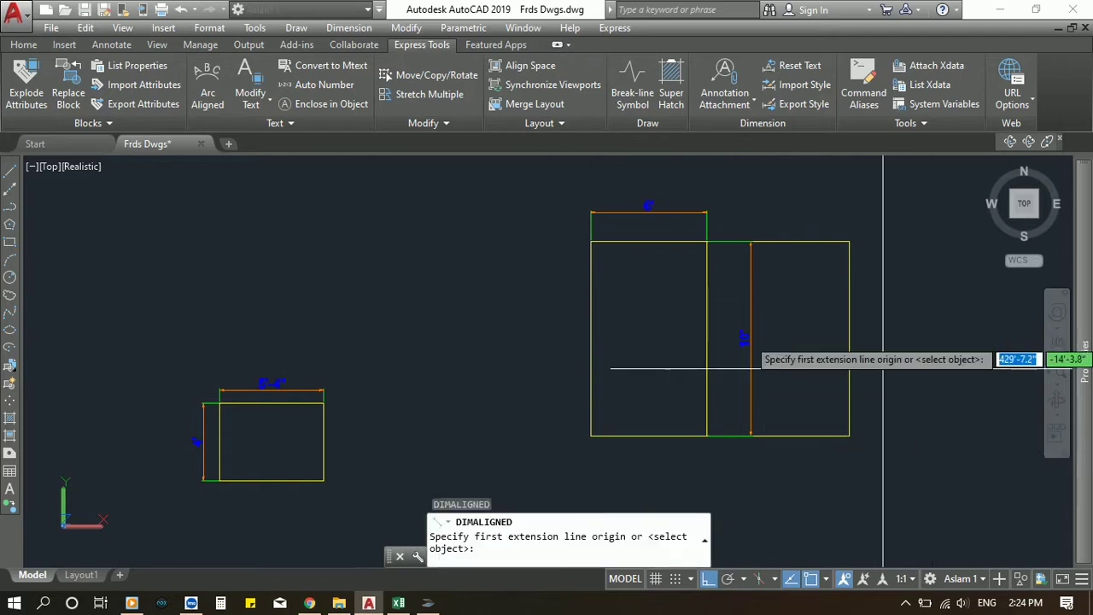
{"action": "left_click", "coordinate": [848, 242]}
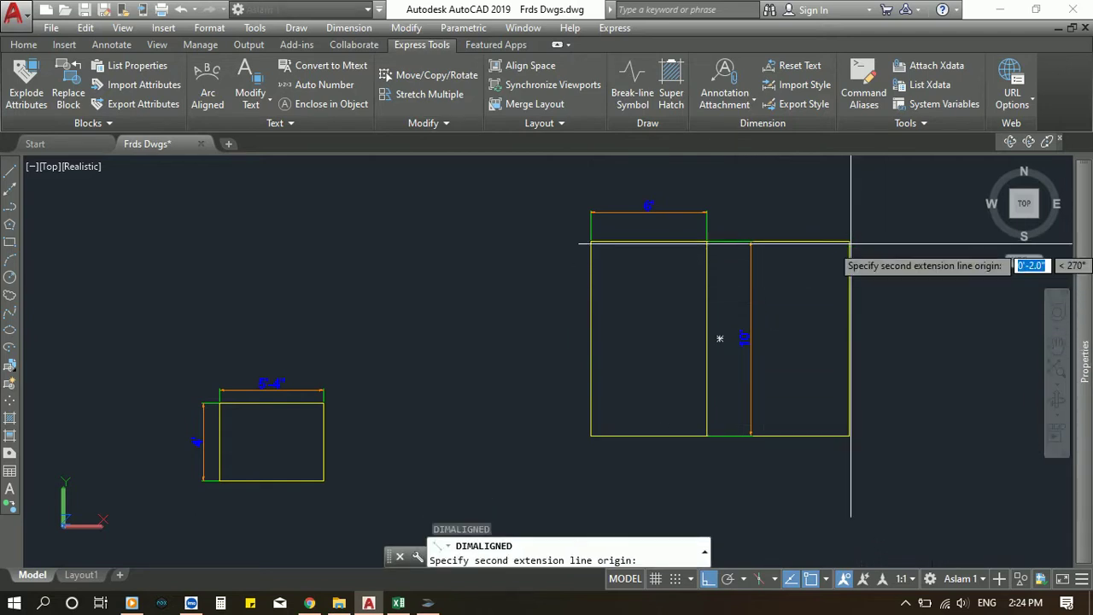
{"action": "left_click", "coordinate": [849, 436]}
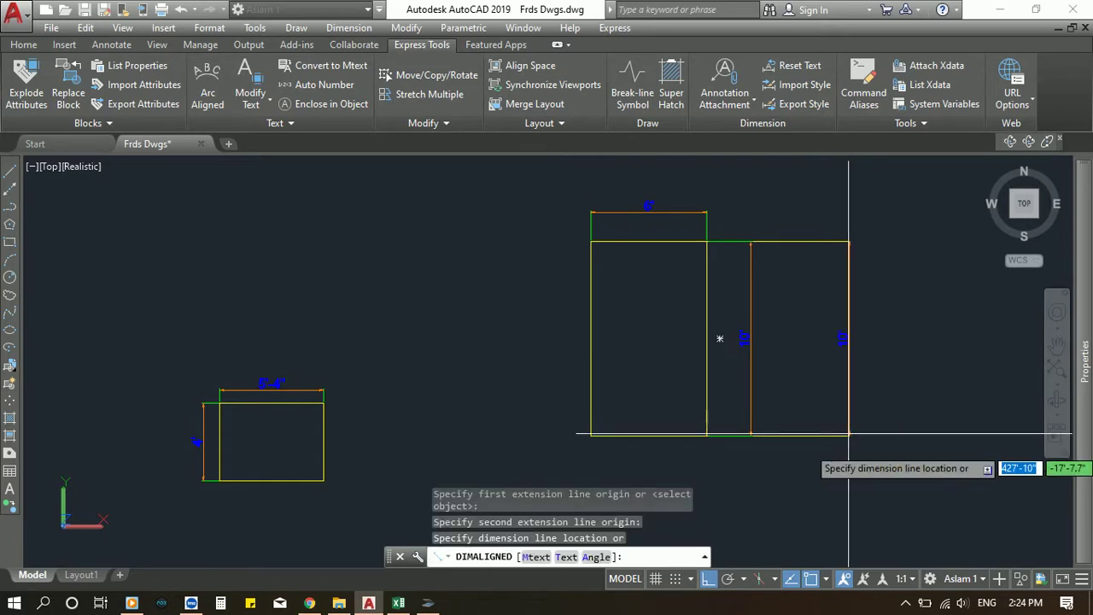
{"action": "left_click", "coordinate": [941, 341]}
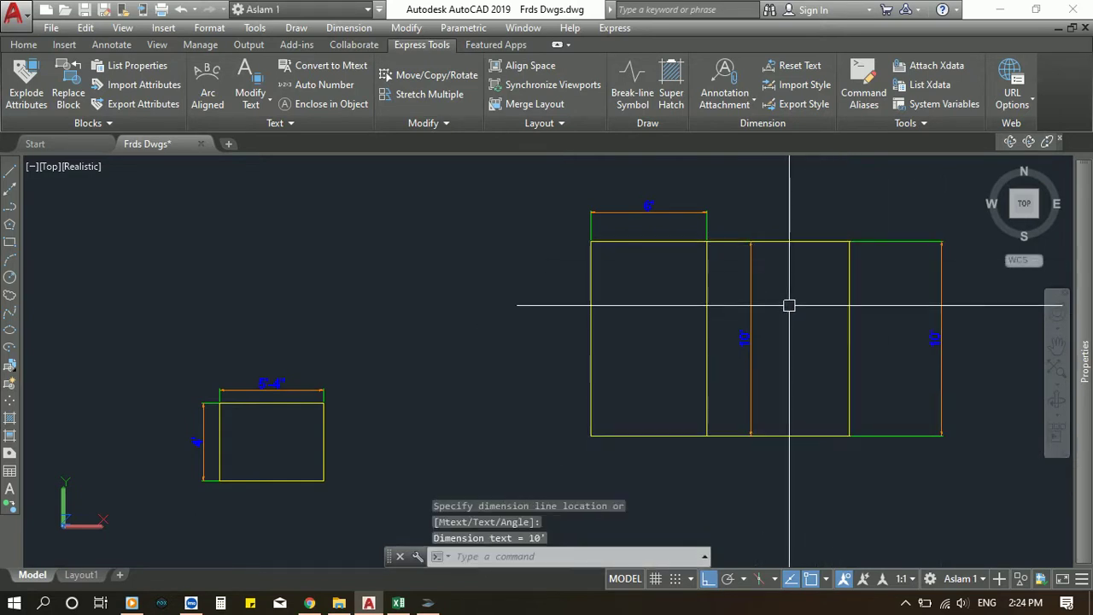
- Add an aligned dimension above the top edge, from the taller rectangle's upper-right corner to the scaled copy's upper-right corner
{"action": "key", "text": "Return"}
{"action": "left_click", "coordinate": [706, 240]}
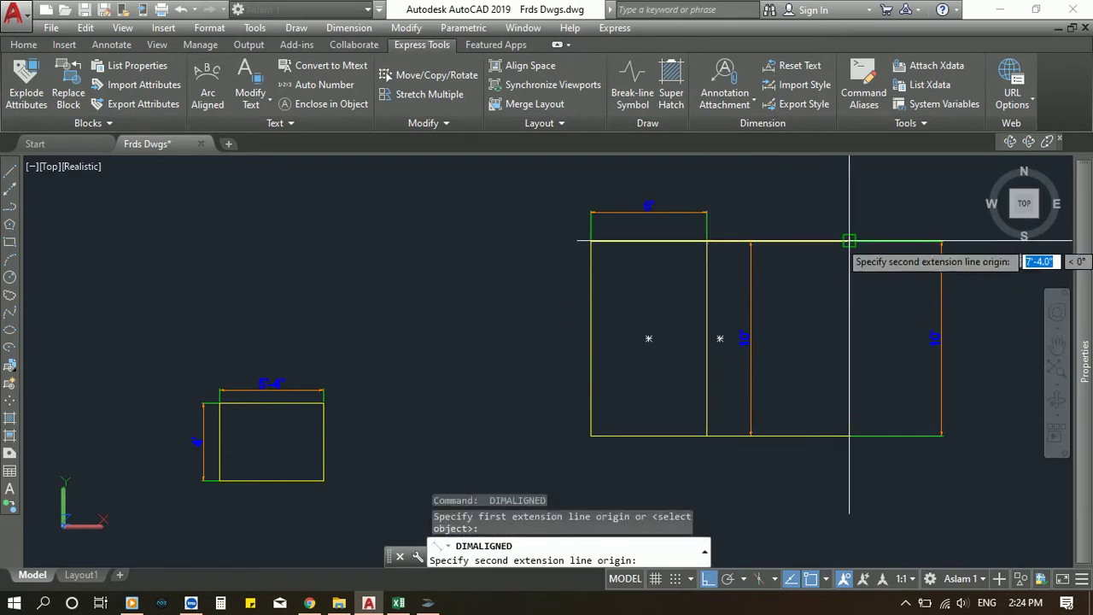
{"action": "left_click", "coordinate": [849, 242]}
{"action": "left_click", "coordinate": [853, 205]}
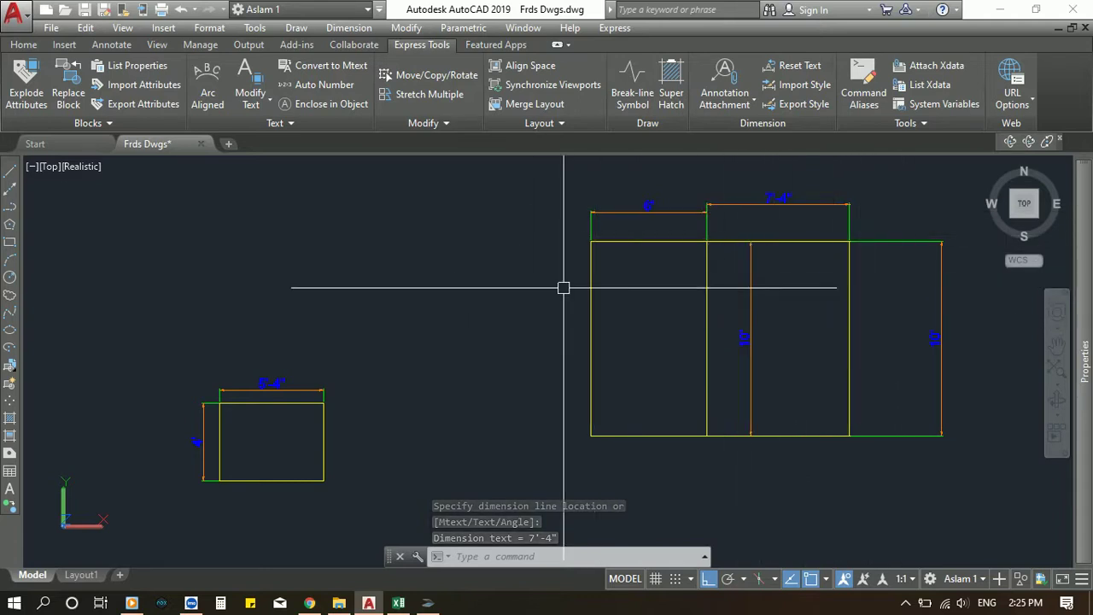
- Start scaling the separate small rectangle without selecting its dimensions, using its lower-right corner as the base point
{"action": "scroll", "coordinate": [563, 287], "scroll_direction": "down", "scroll_amount": 1}
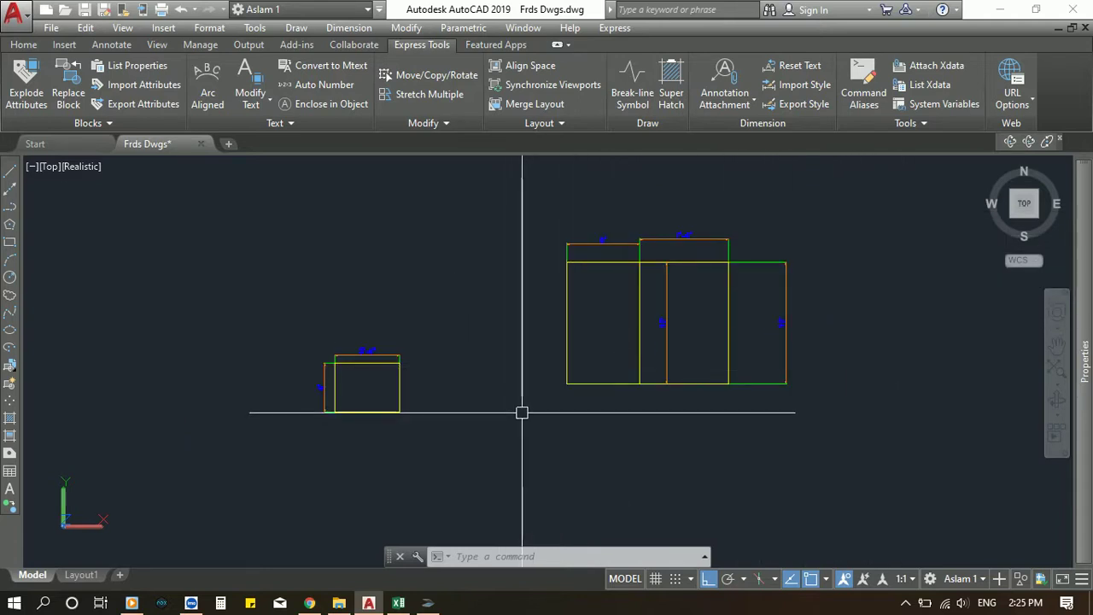
{"action": "scroll", "coordinate": [452, 258], "scroll_direction": "down", "scroll_amount": 1}
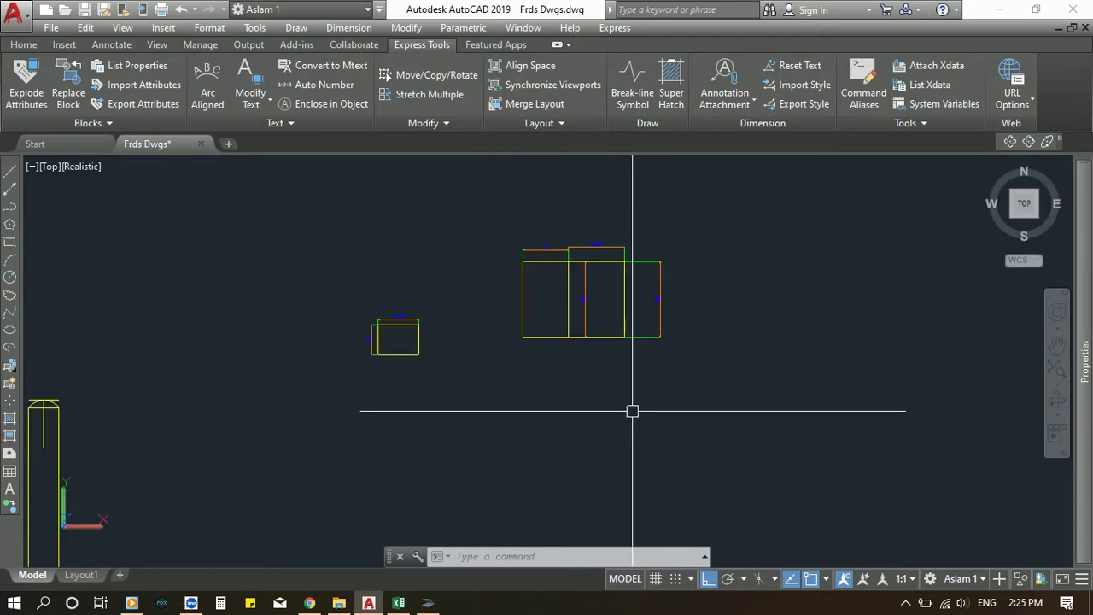
{"action": "scroll", "coordinate": [384, 326], "scroll_direction": "up", "scroll_amount": 2}
{"action": "left_click", "coordinate": [467, 333]}
{"action": "left_click", "coordinate": [415, 361]}
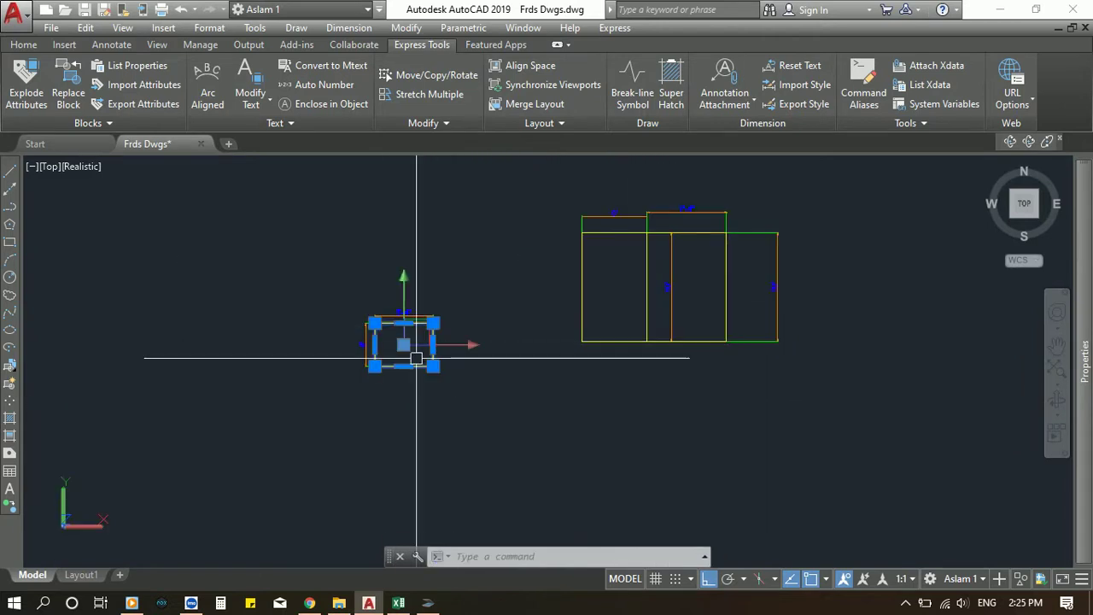
{"action": "type", "text": "sc"}
{"action": "key", "text": "Return"}
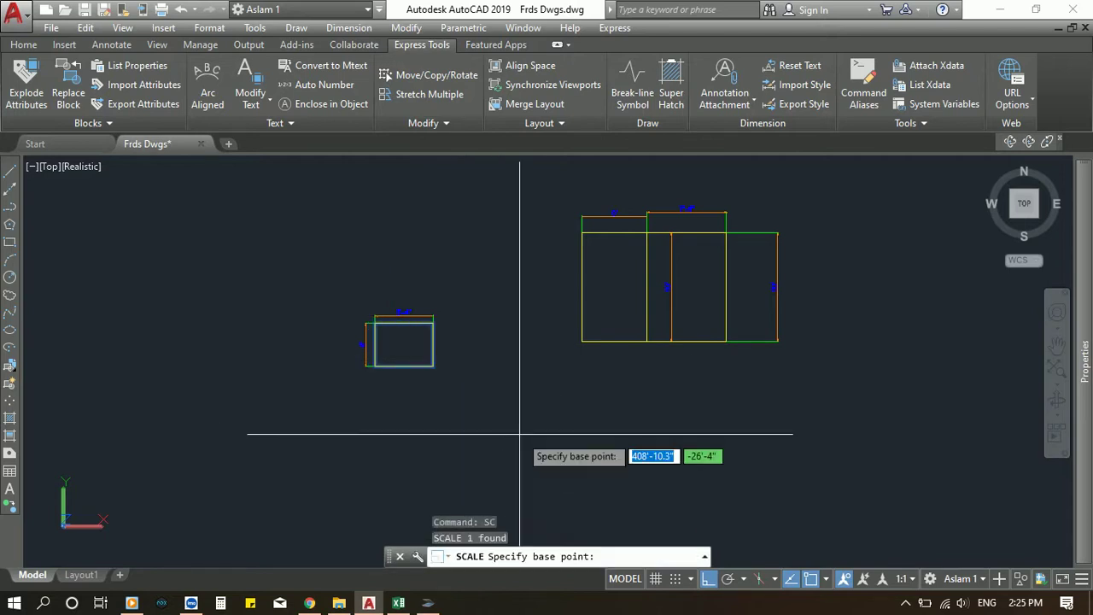
{"action": "left_click", "coordinate": [432, 365]}
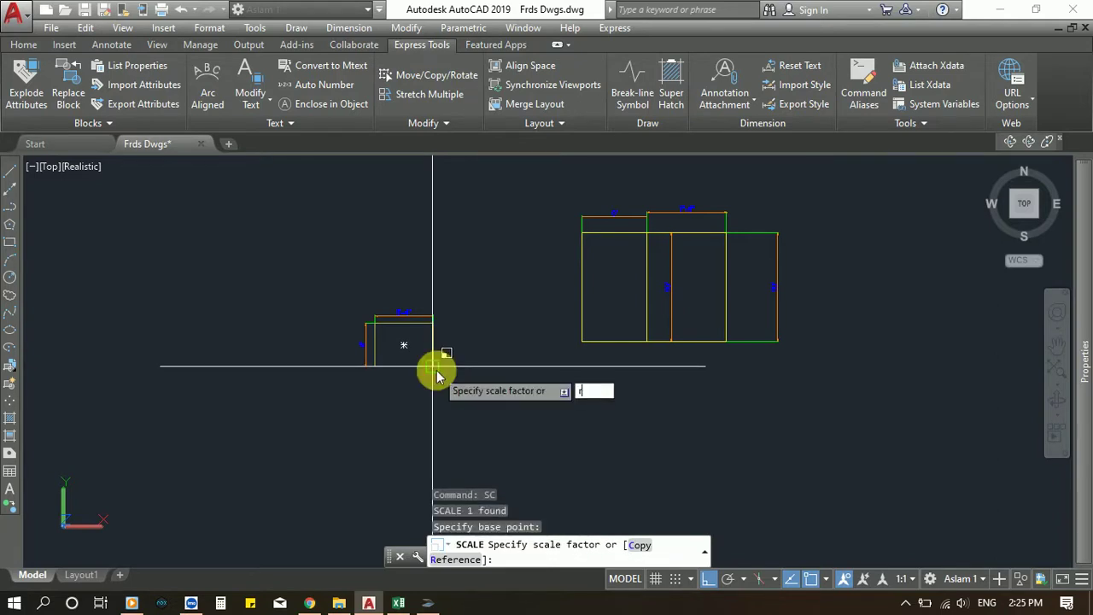
- Scale the rectangle by reference with a reference length of 4' and a new length of 8', and check its dimensions
{"action": "key", "text": "Return"}
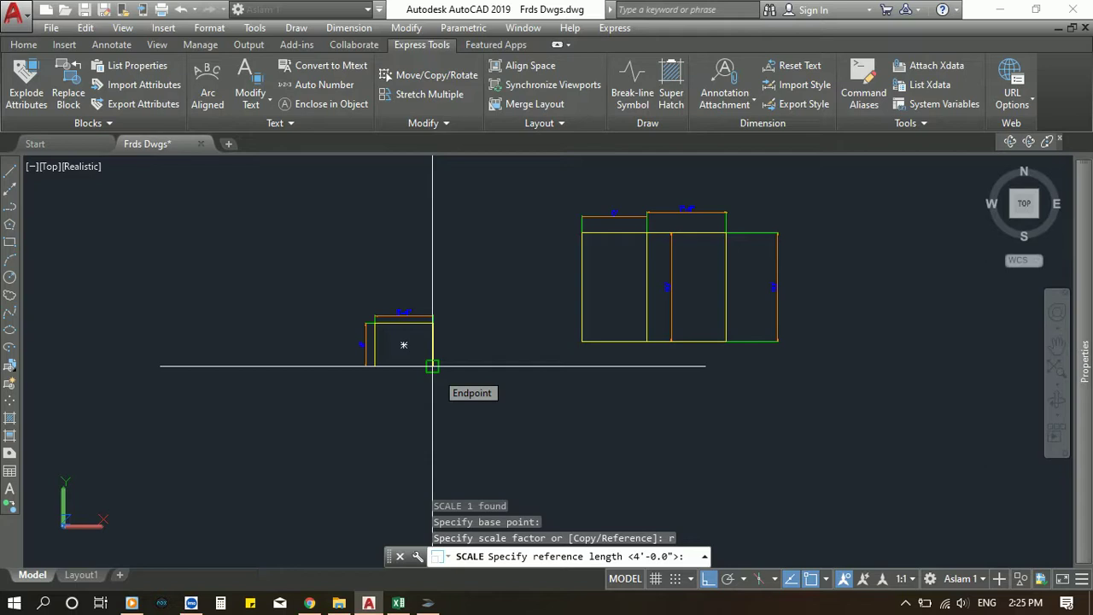
{"action": "type", "text": "4"}
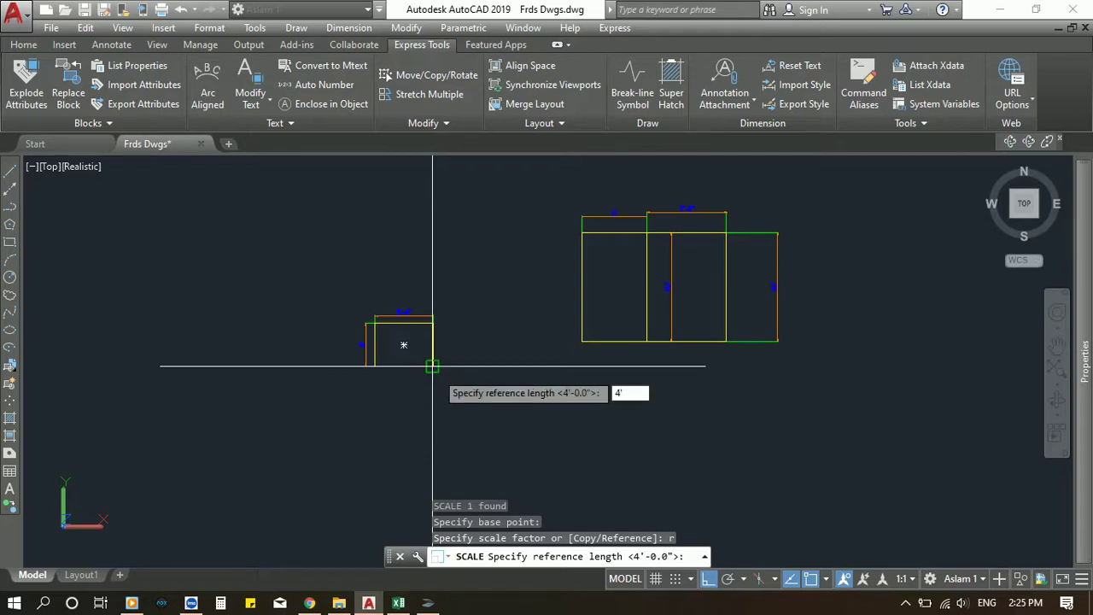
{"action": "key", "text": "Return"}
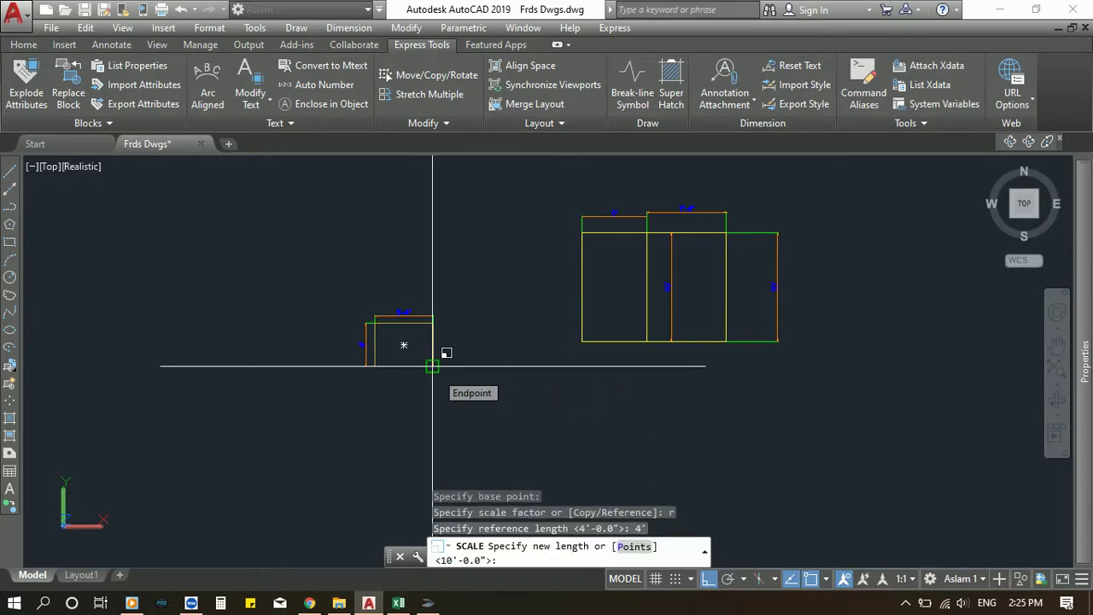
{"action": "type", "text": "8"}
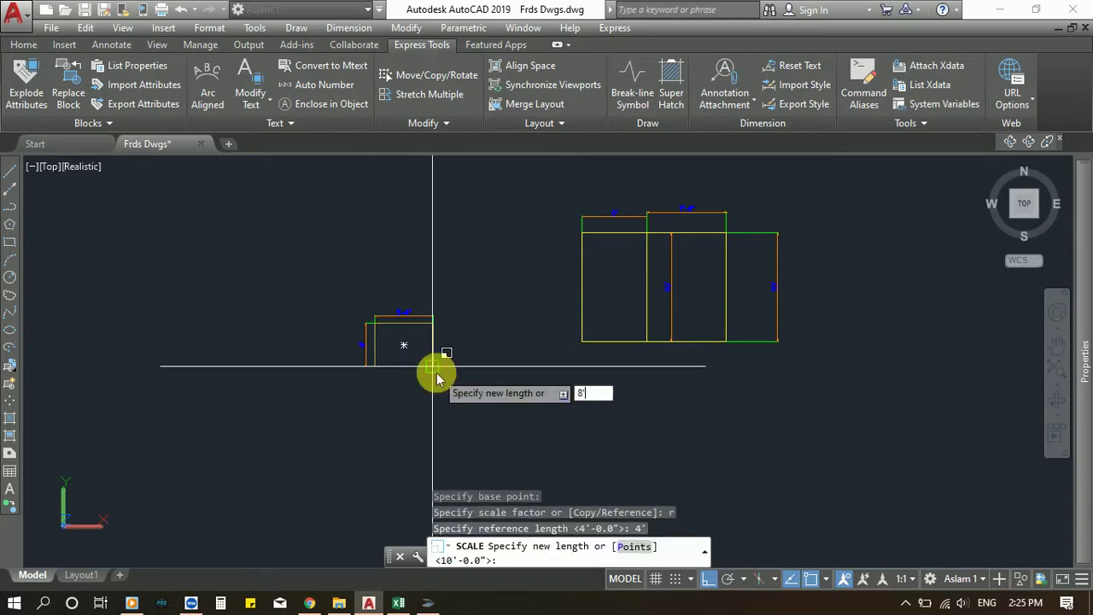
{"action": "key", "text": "Return"}
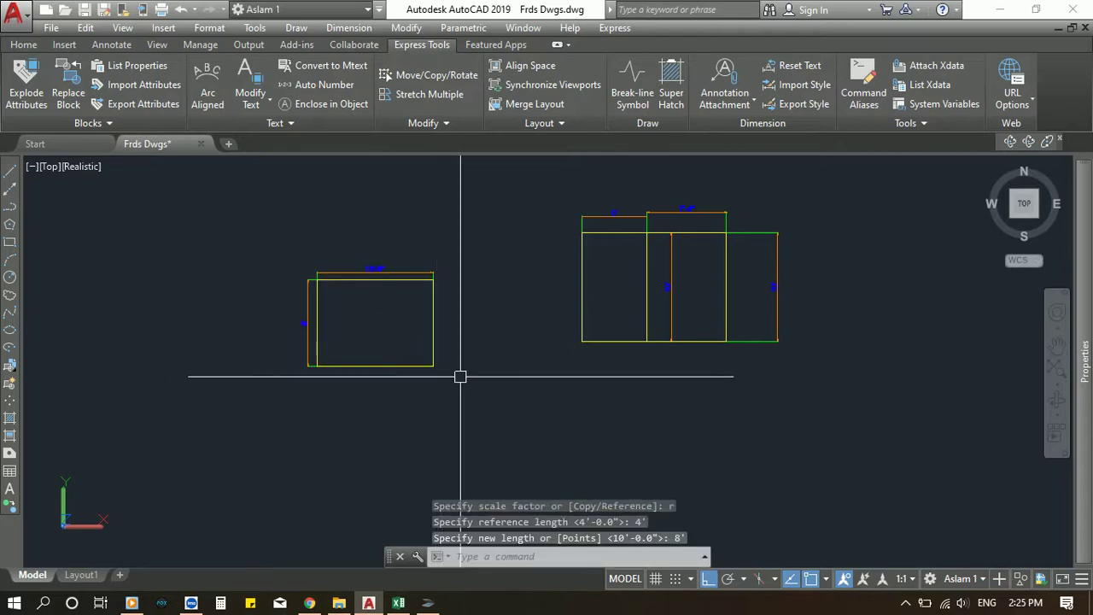
{"action": "scroll", "coordinate": [324, 324], "scroll_direction": "up", "scroll_amount": 3}
{"action": "scroll", "coordinate": [283, 317], "scroll_direction": "up", "scroll_amount": 3}
{"action": "scroll", "coordinate": [329, 322], "scroll_direction": "down", "scroll_amount": 2}
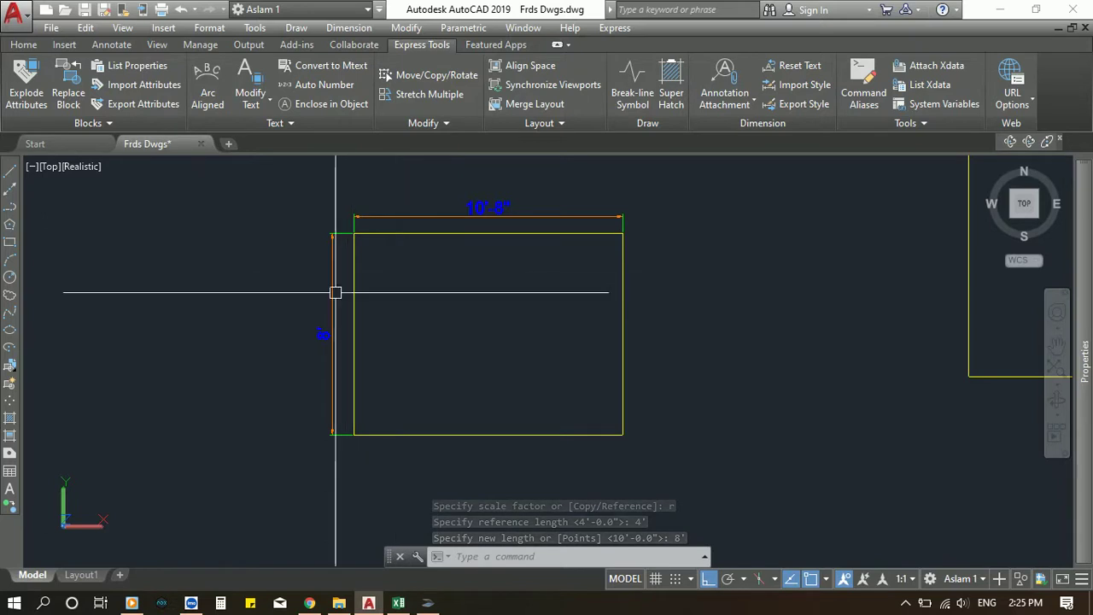
{"action": "scroll", "coordinate": [337, 292], "scroll_direction": "down", "scroll_amount": 3}
{"action": "scroll", "coordinate": [354, 295], "scroll_direction": "up", "scroll_amount": 2}
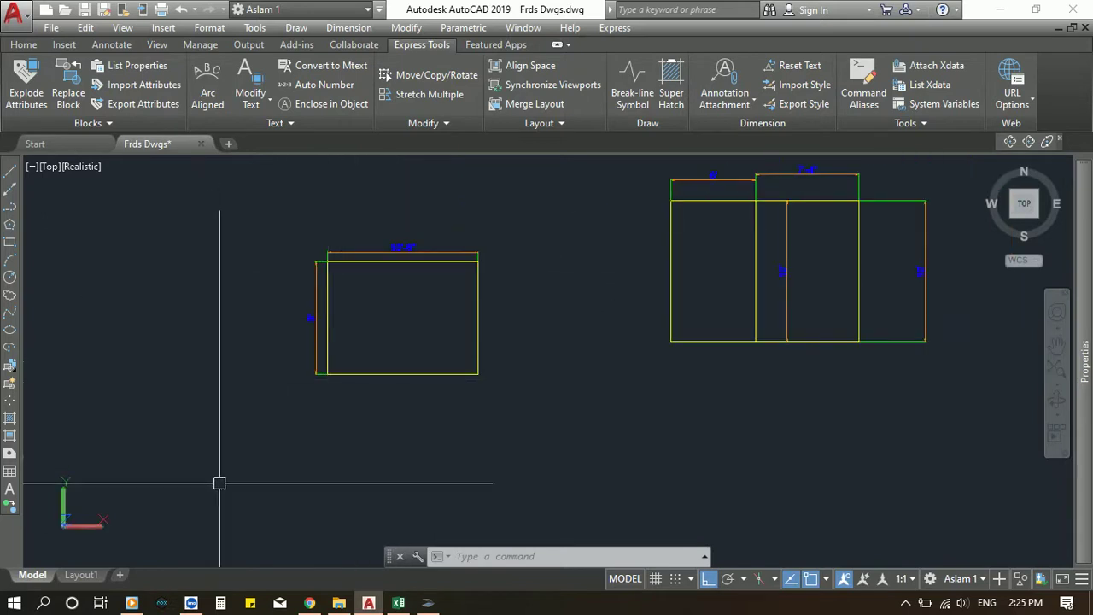
- Switch to the media player, start playback and minimize its window
{"action": "left_click", "coordinate": [132, 601]}
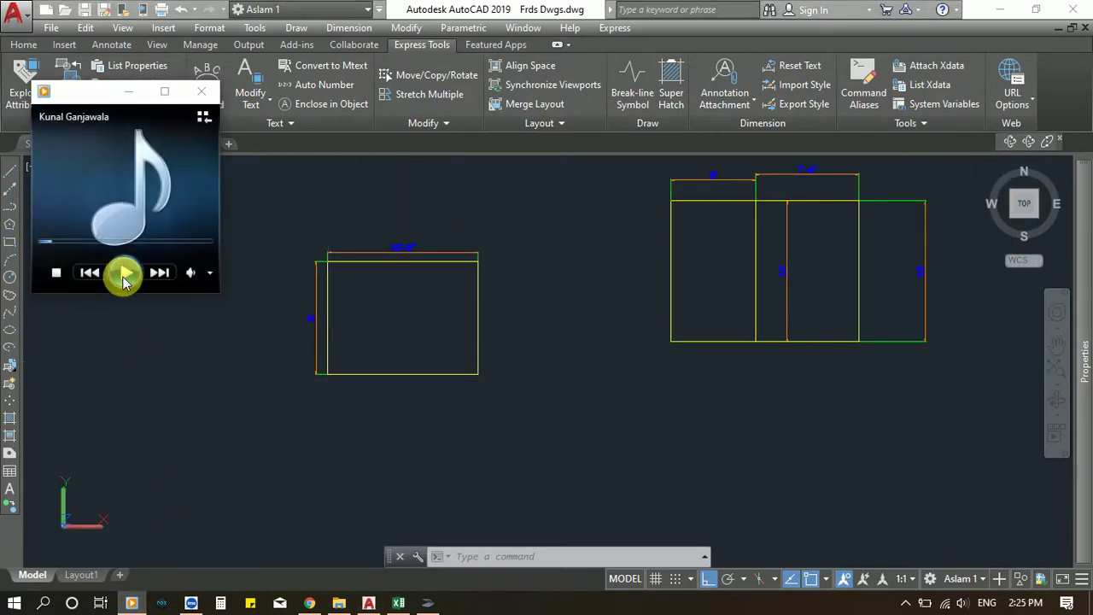
{"action": "left_click", "coordinate": [125, 273]}
{"action": "left_click", "coordinate": [130, 91]}
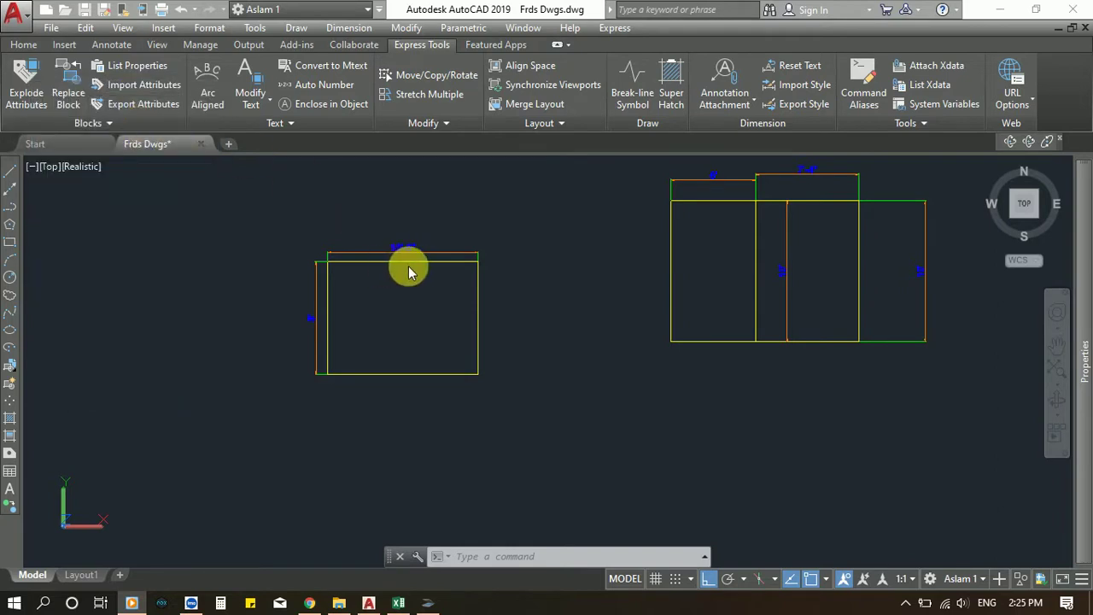
{"action": "scroll", "coordinate": [408, 271], "scroll_direction": "down", "scroll_amount": 6}
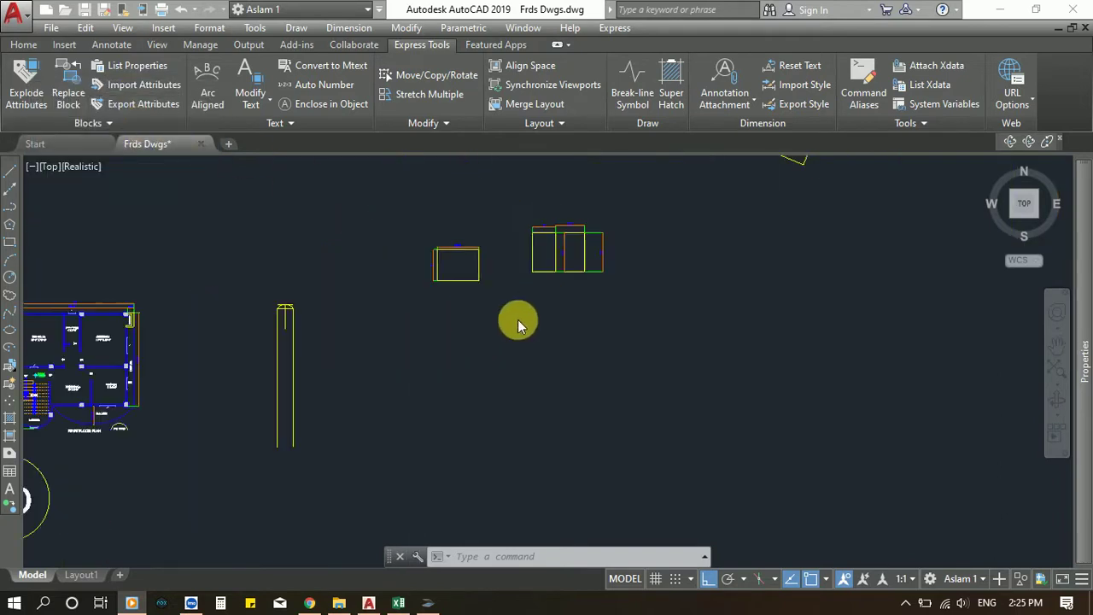
{"action": "scroll", "coordinate": [518, 324], "scroll_direction": "down", "scroll_amount": 2}
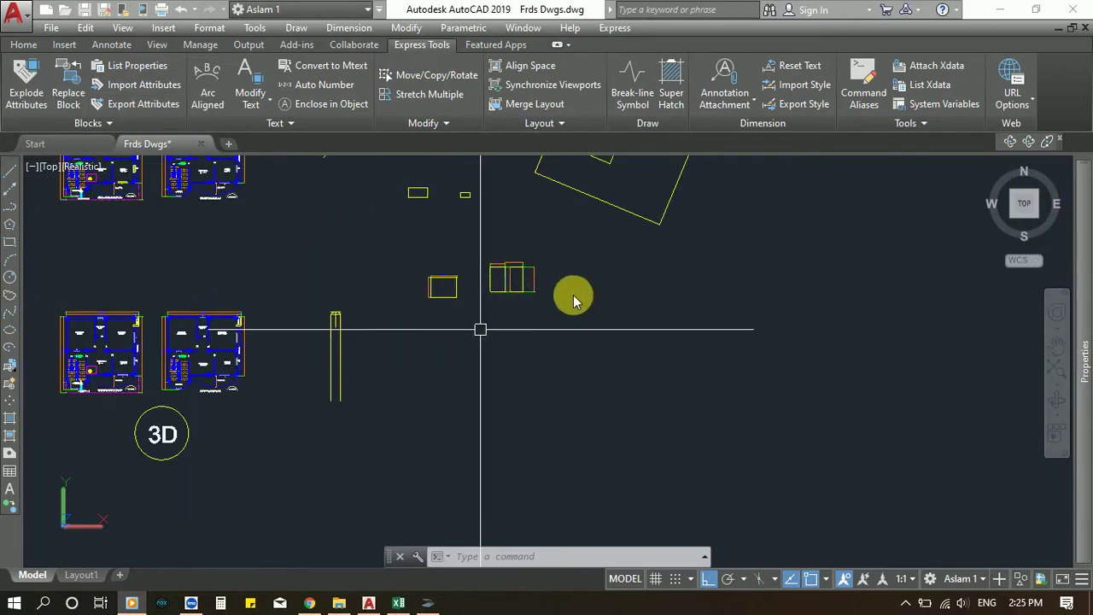